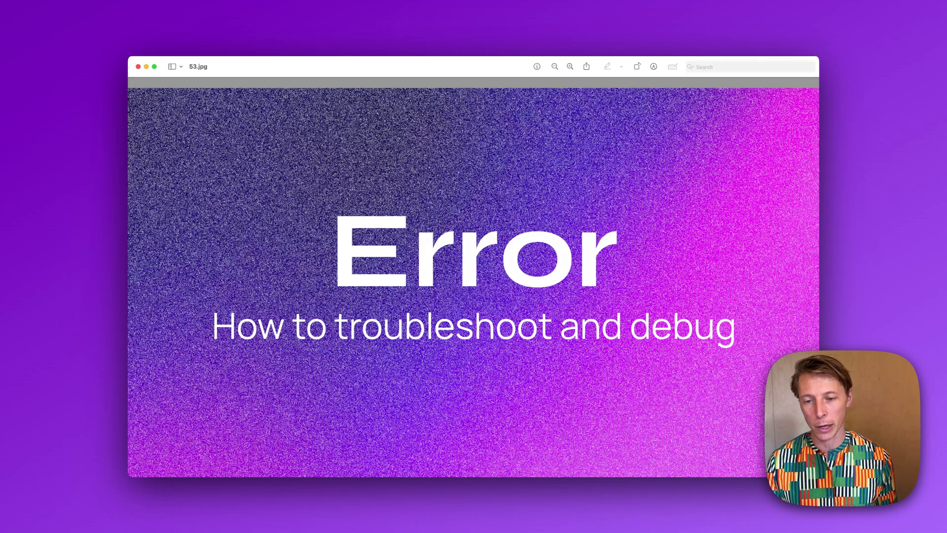
Close the title image and highlight the 'Builder not loading' and error-message issues in the guide
click(138, 66)
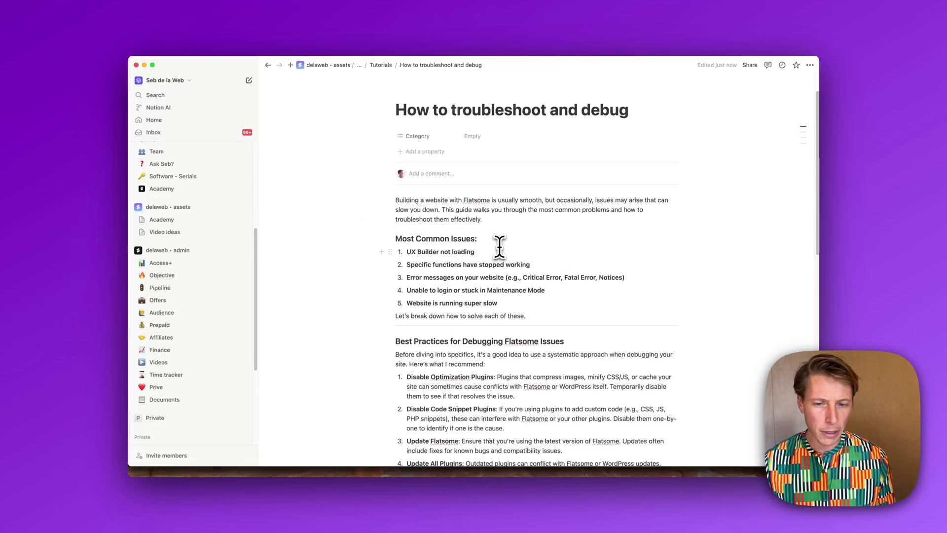
drag(475, 252, 417, 253)
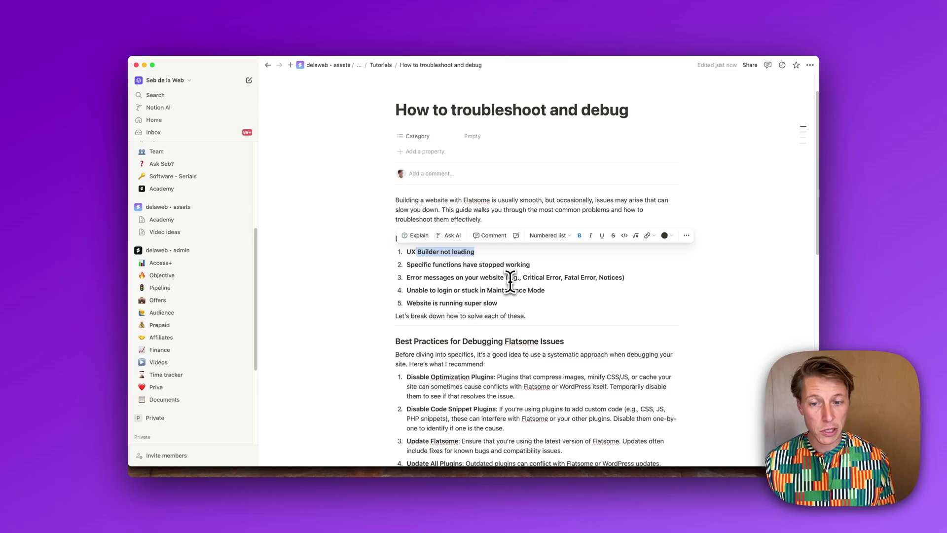
click(450, 271)
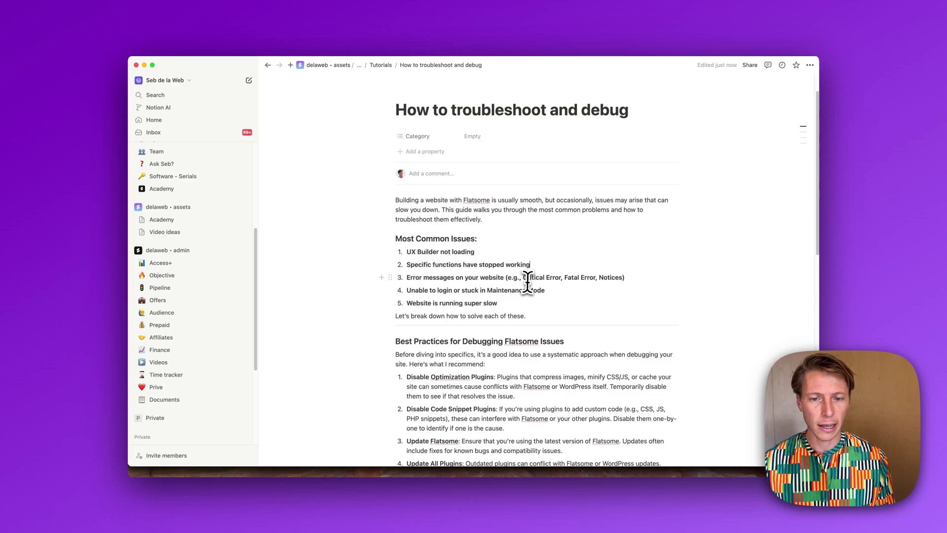
drag(531, 278, 584, 277)
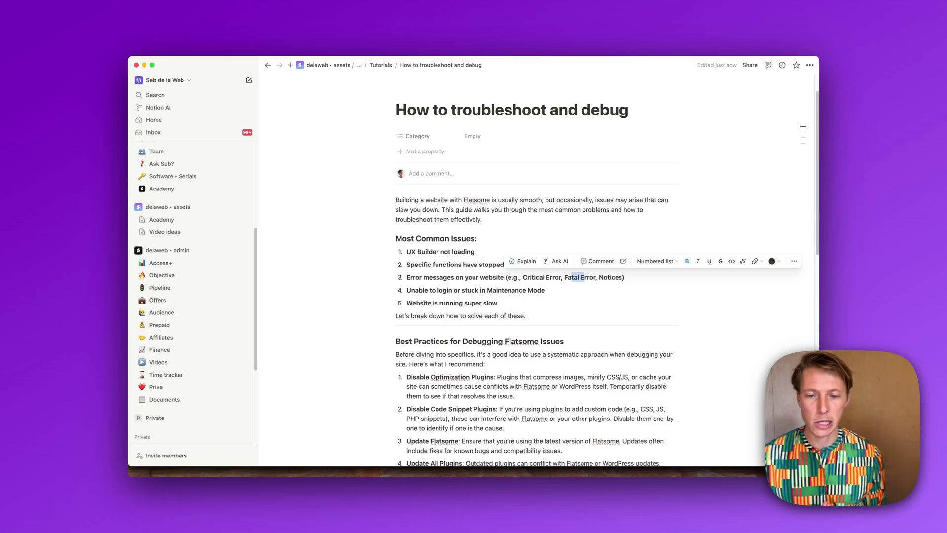
scroll(526, 337, down, 4)
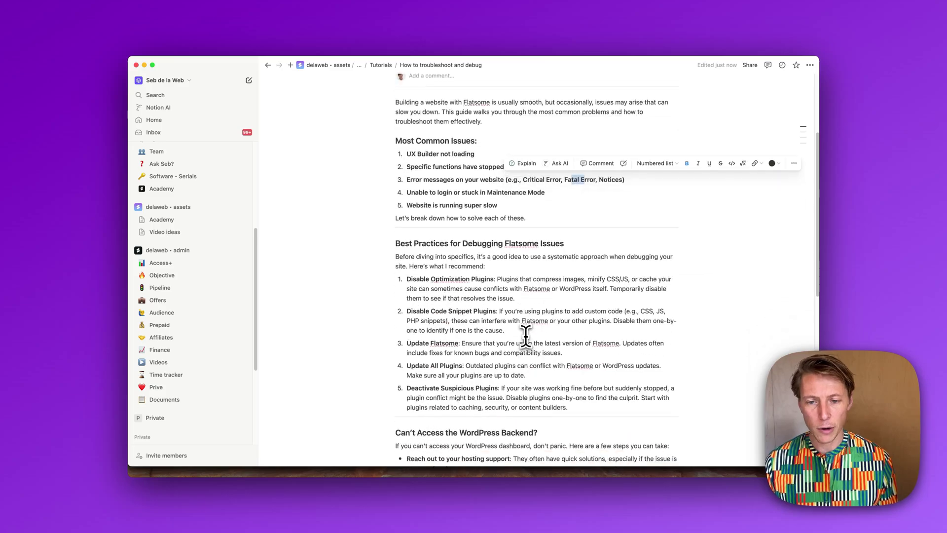
key(super+Tab)
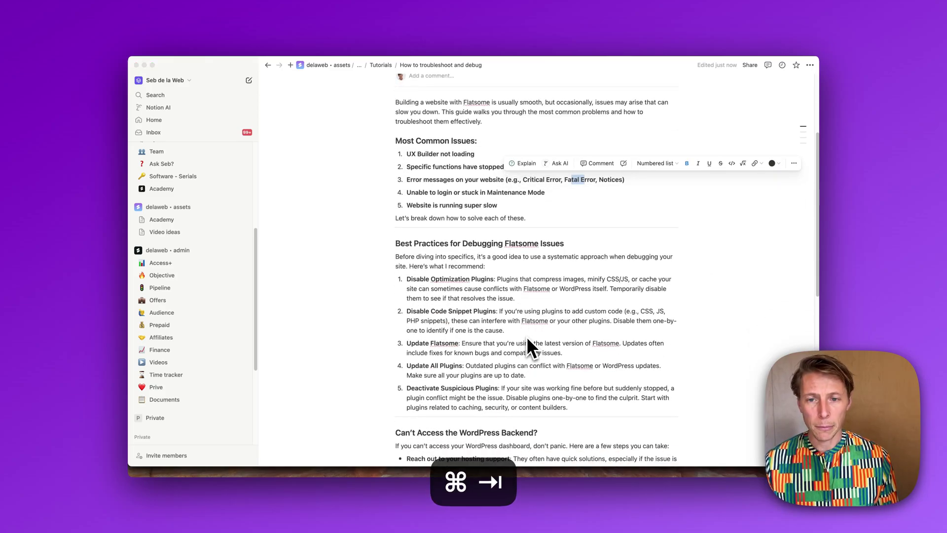
Scroll through directory listings like Wasp Marketing and Zeze Workshop with their rates and specialty tags
mouse_move(378, 489)
click(305, 477)
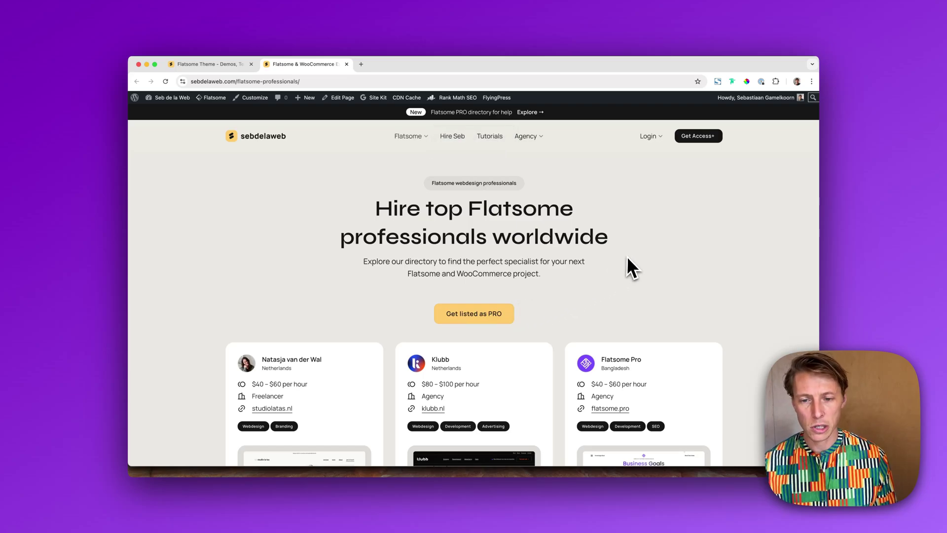
scroll(627, 258, down, 4)
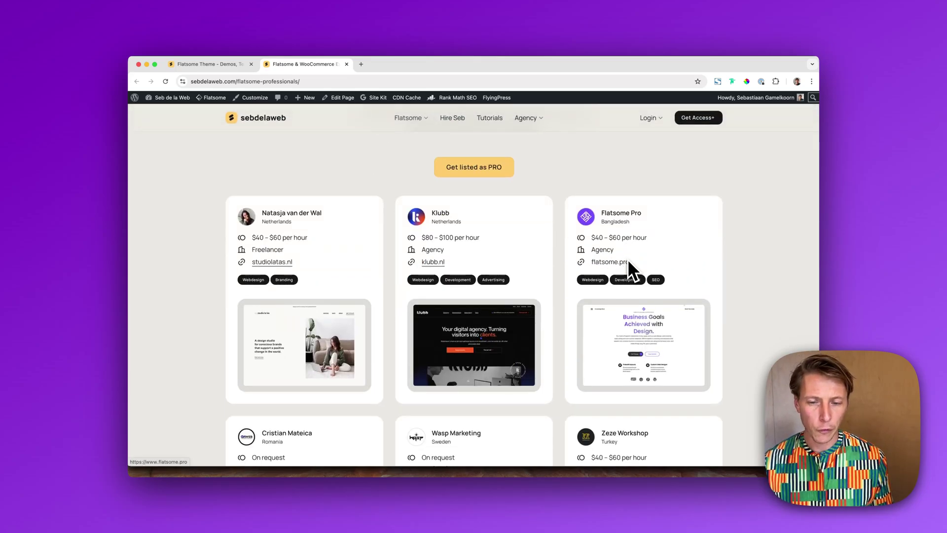
scroll(626, 298, down, 2)
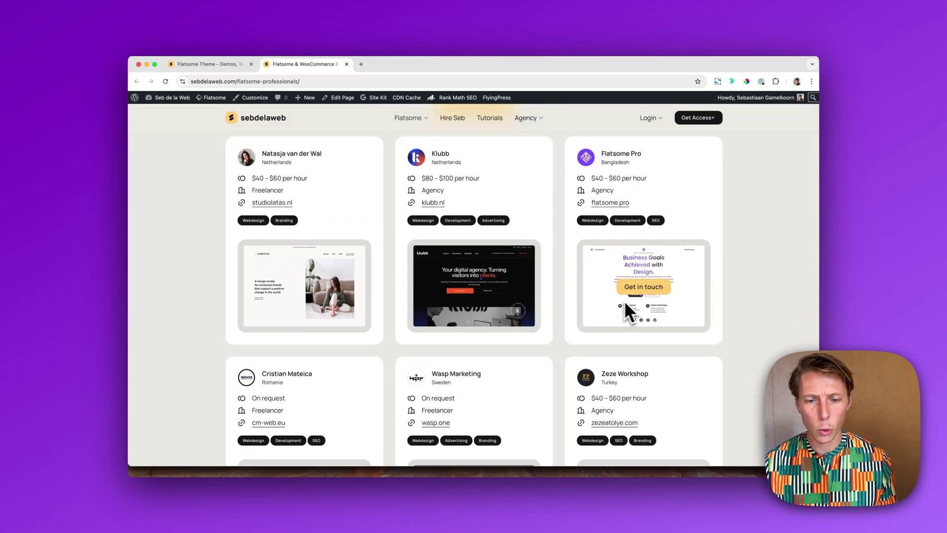
scroll(604, 365, down, 2)
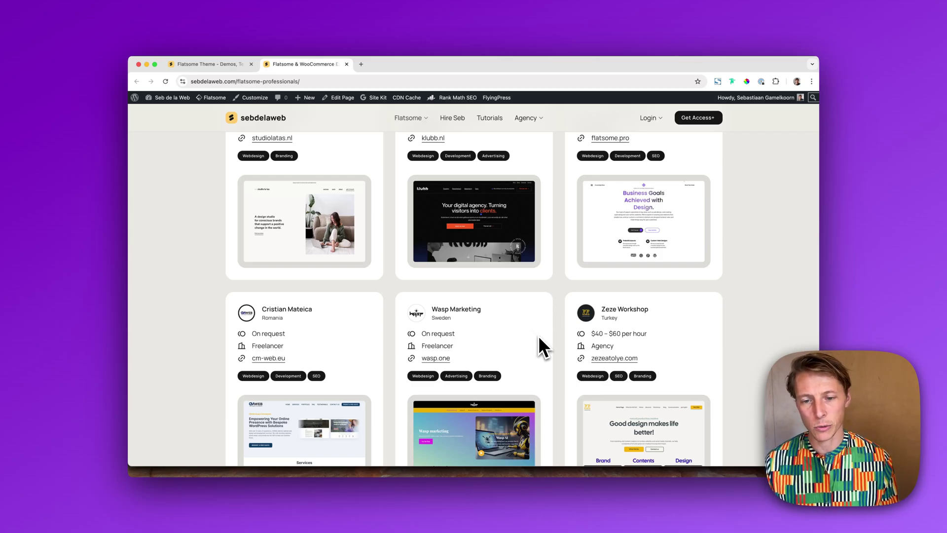
scroll(444, 373, down, 1)
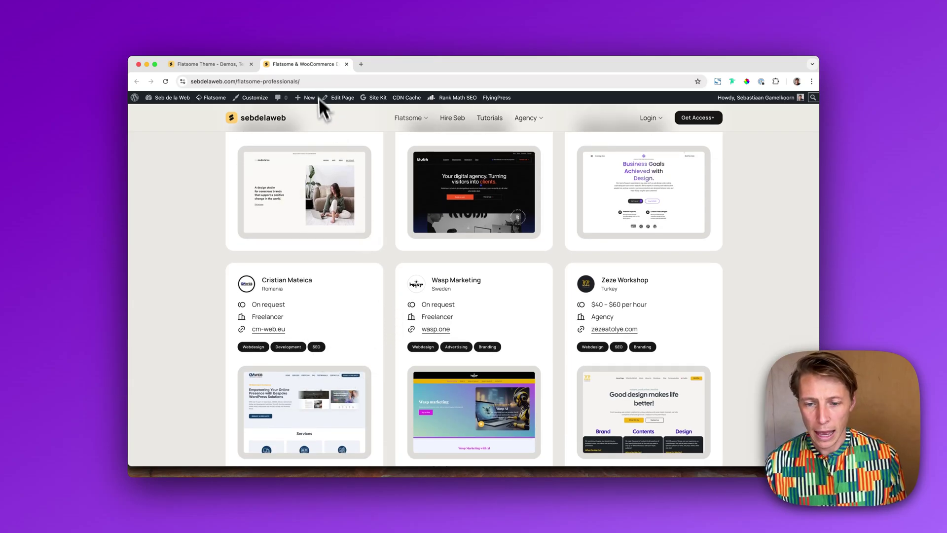
key(super+Tab)
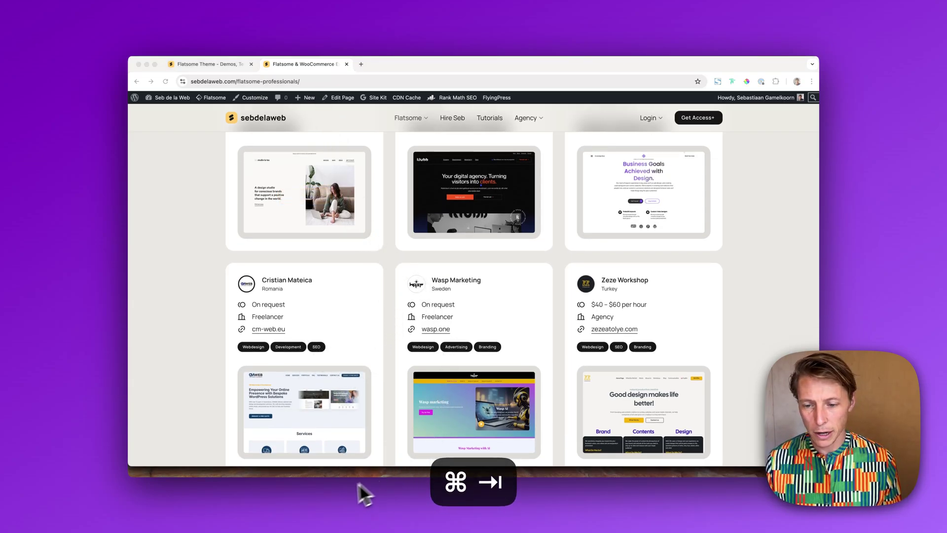
Highlight best practice 1 about disabling optimization plugins in the Notion guide
click(260, 478)
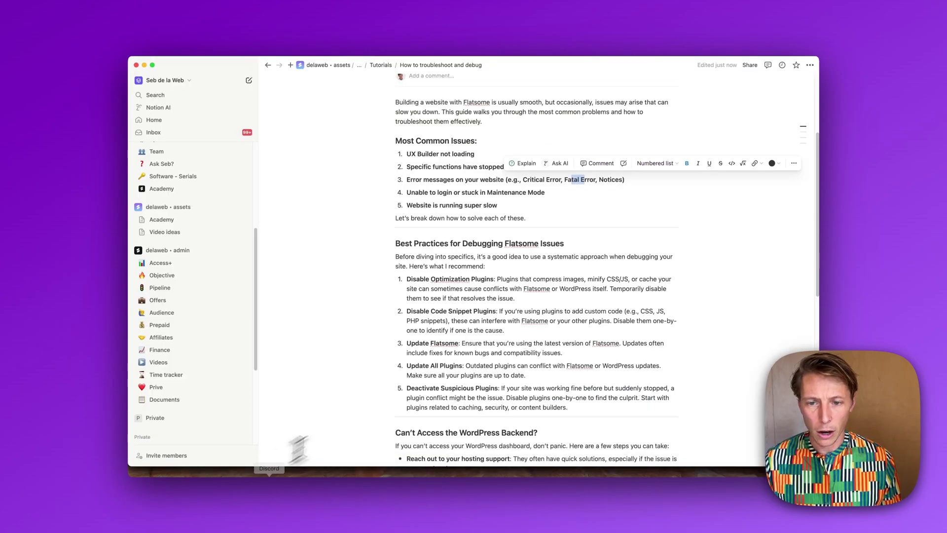
click(502, 300)
drag(502, 300, 417, 291)
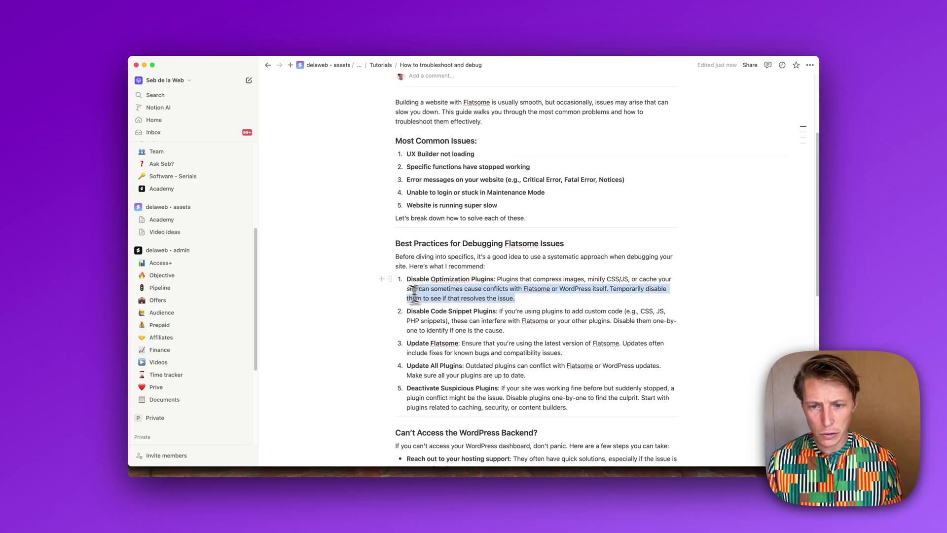
click(418, 295)
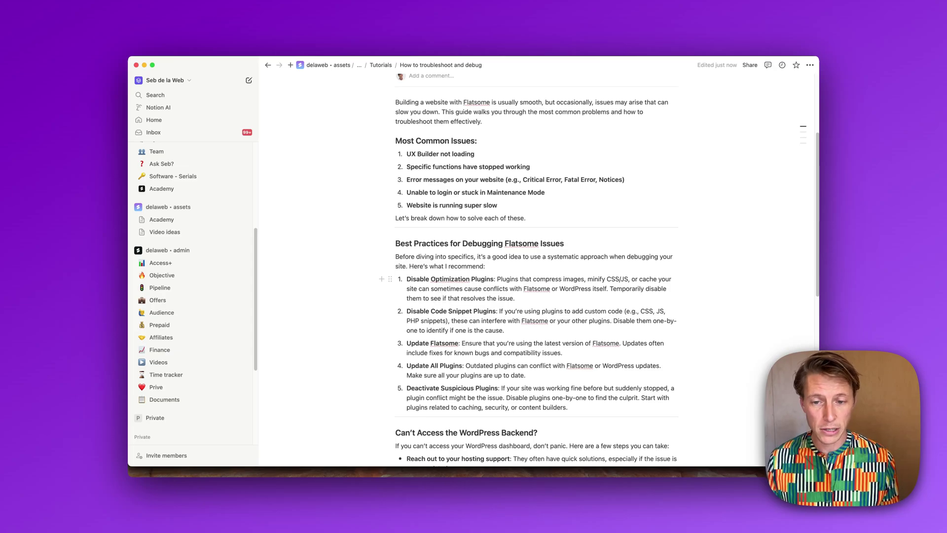
Switch to Chrome's sebdelaweb.com homepage tab, 'Build a profitable business with Flatsome'
key(super+Tab)
click(443, 298)
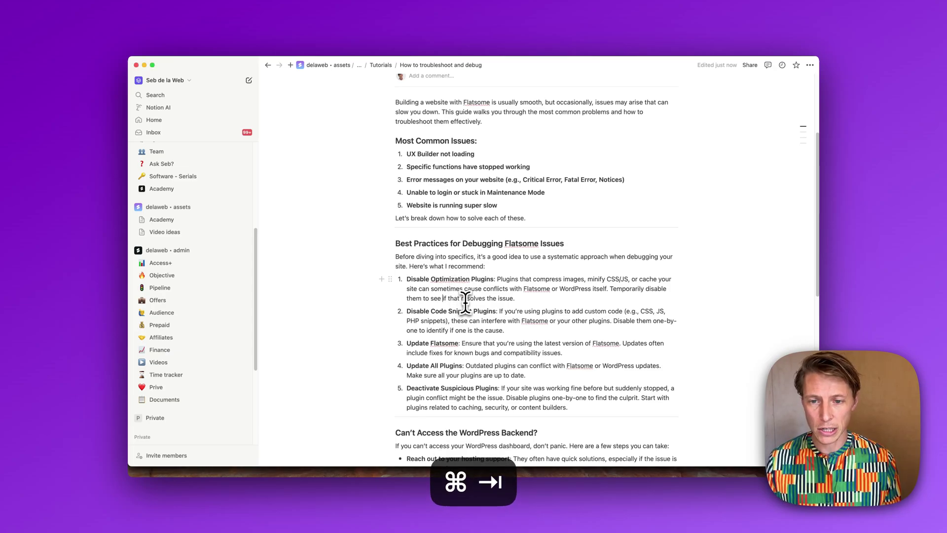
mouse_move(390, 490)
click(299, 484)
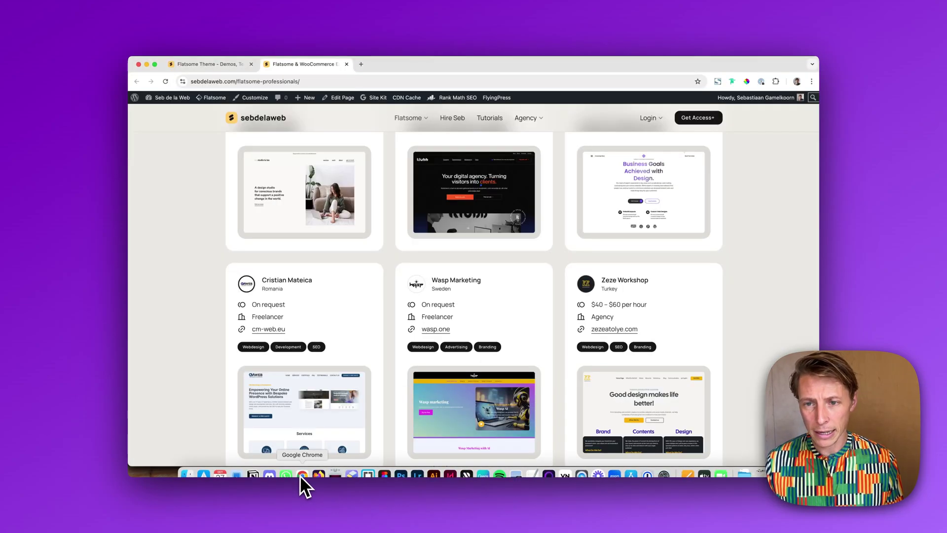
Go from the sebdelaweb.com home tab into WordPress admin and show the 8 installed plugins
click(219, 67)
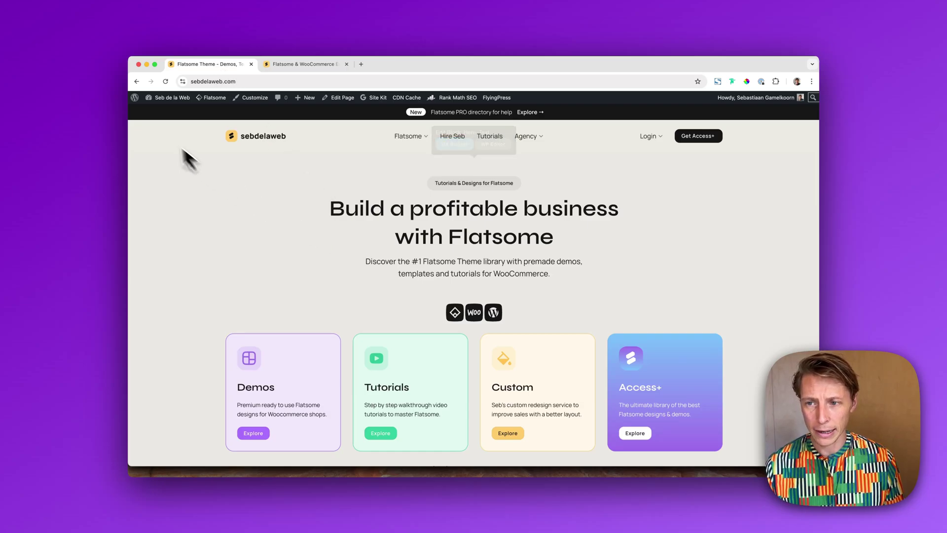
click(146, 122)
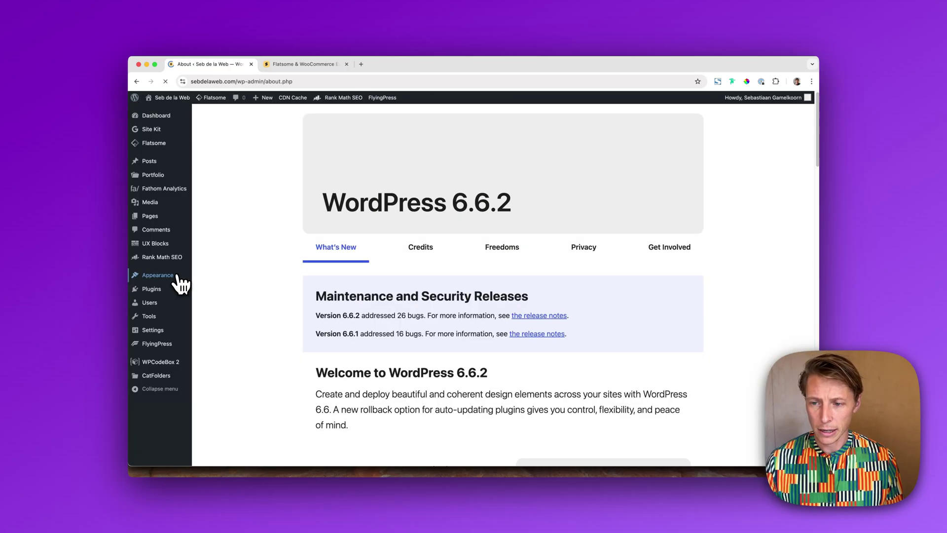
click(175, 292)
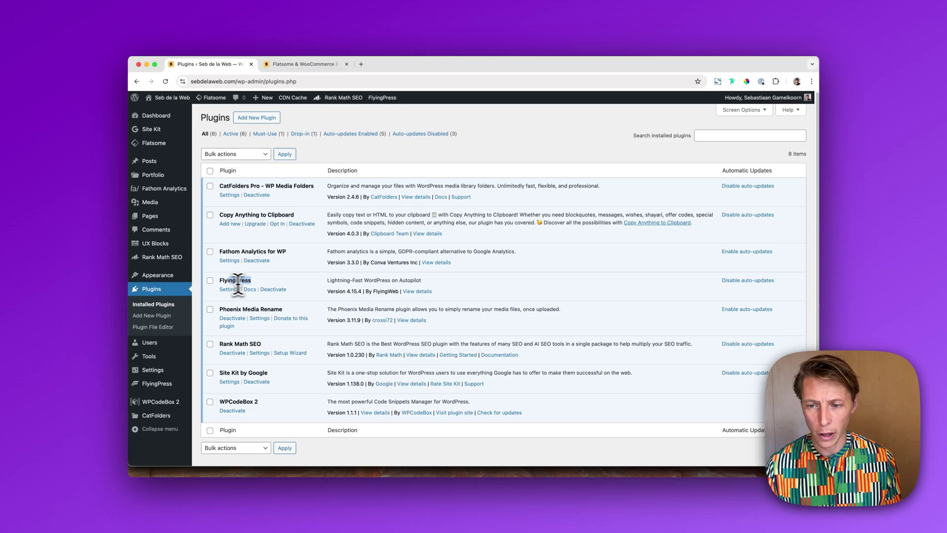
drag(238, 284, 220, 281)
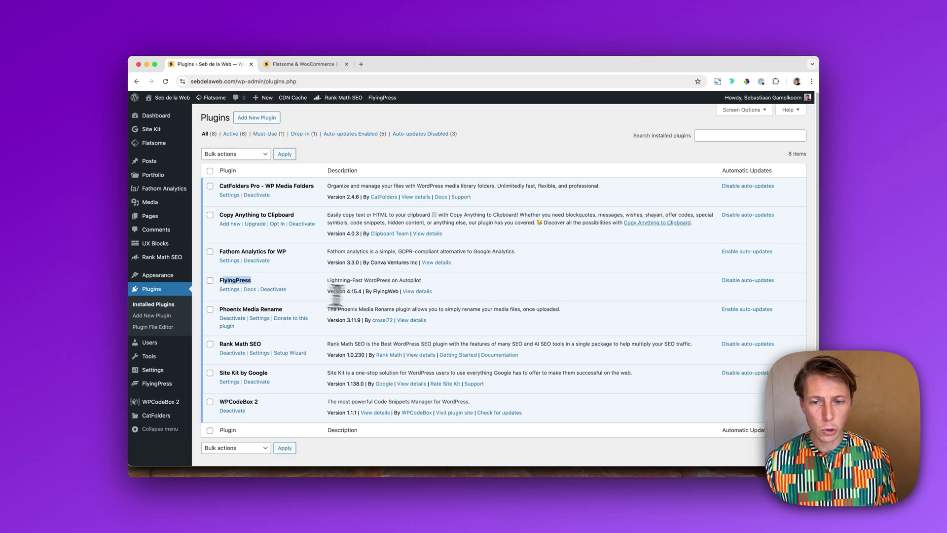
click(417, 292)
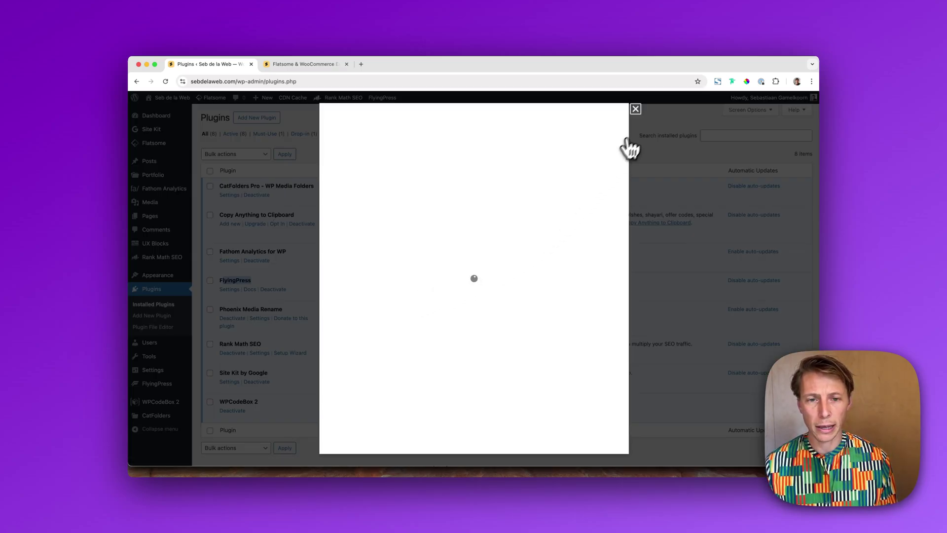
click(635, 110)
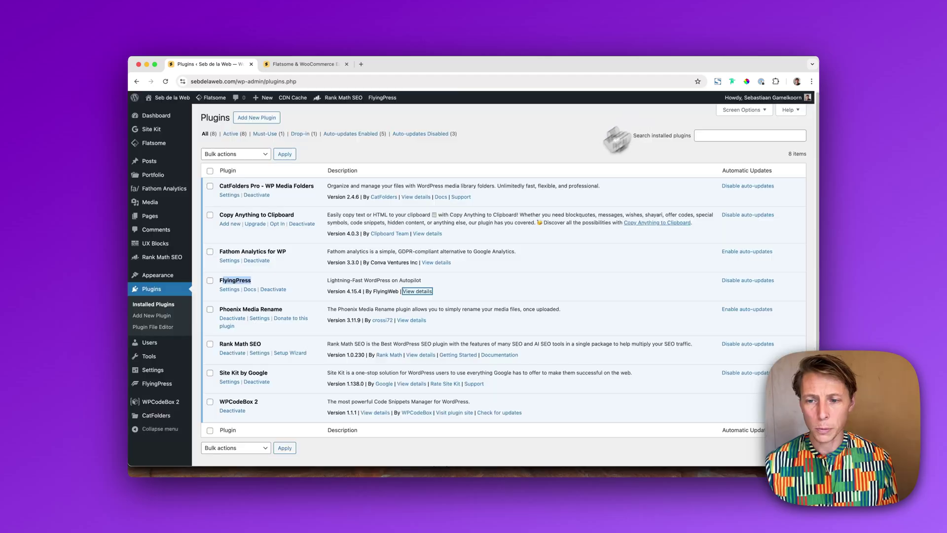
click(280, 279)
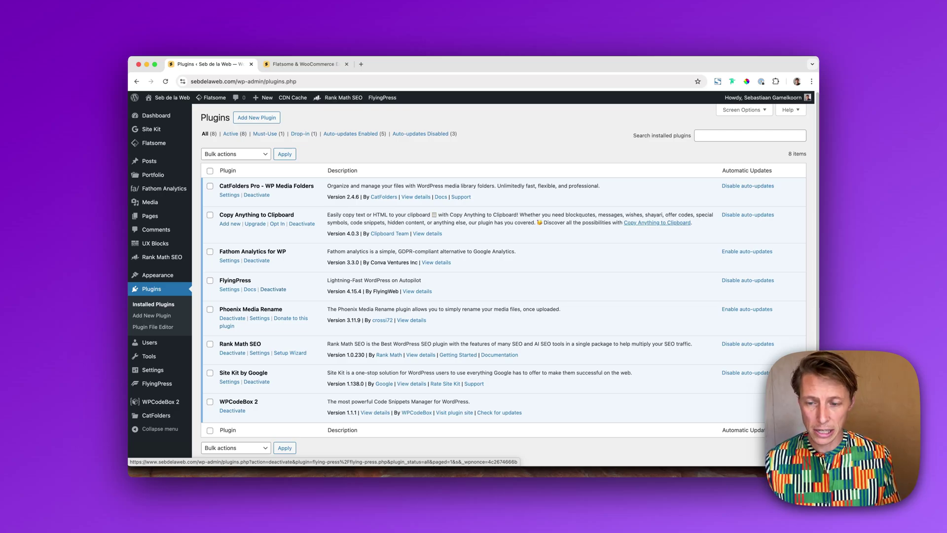
key(super+Tab)
key(super+Tab)
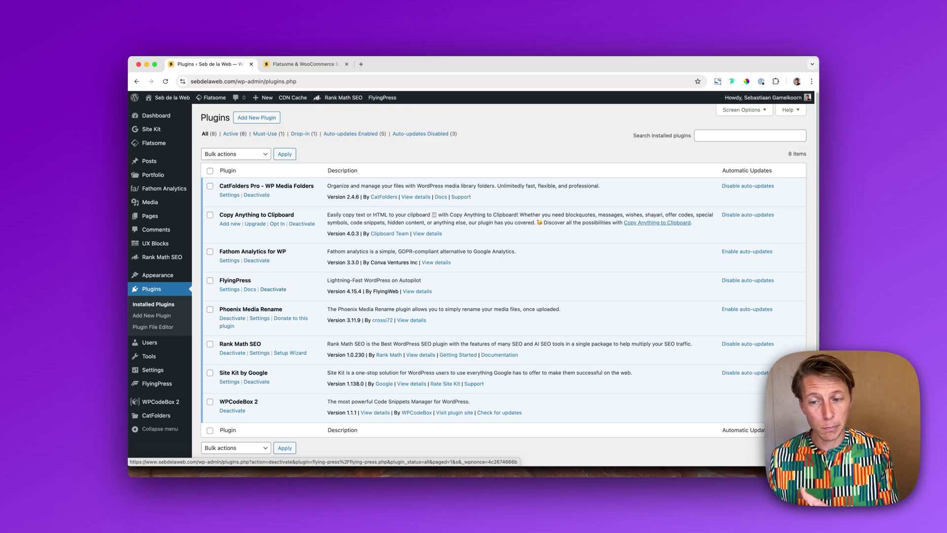
Check FlyingPress's CSS and JavaScript minify settings, then return to the Notion Best Practices list
click(177, 390)
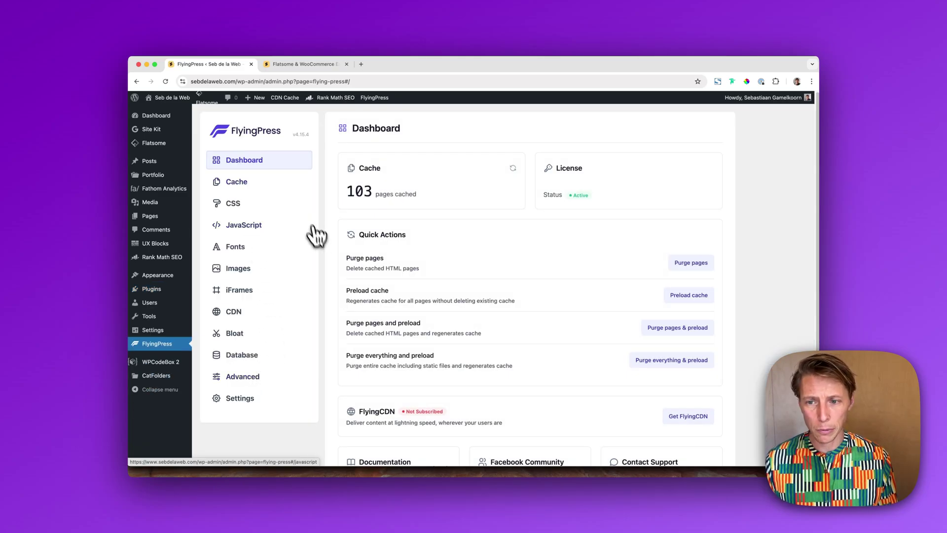
click(274, 205)
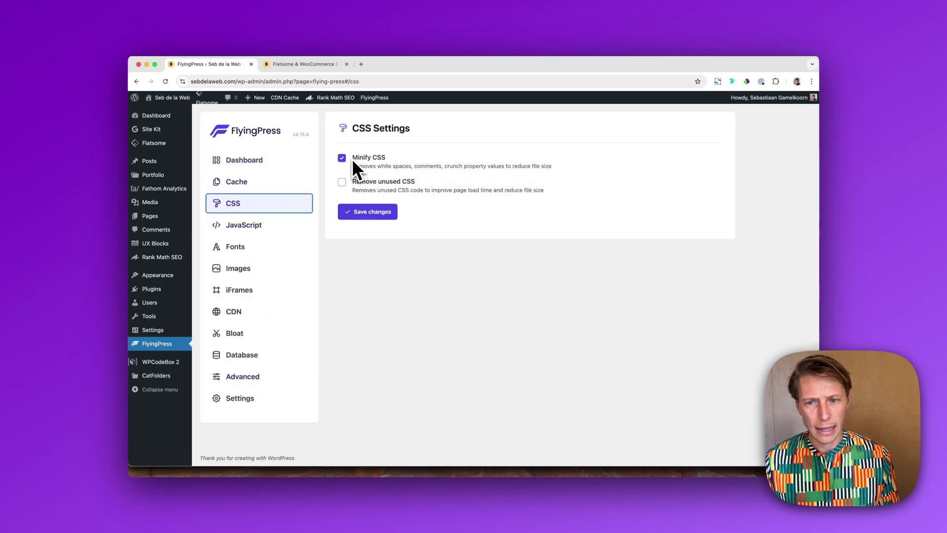
click(288, 227)
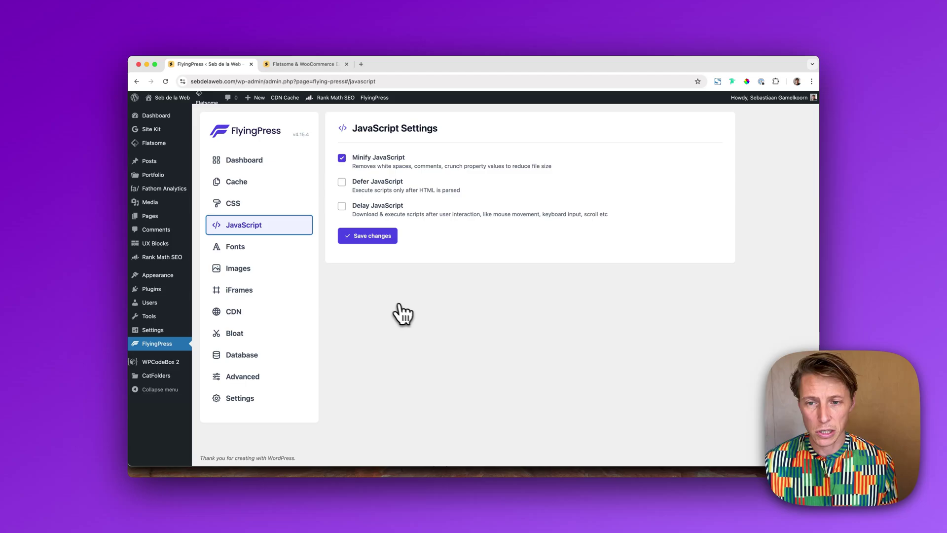
key(super+Tab)
Highlight the Disable Code Snippet Plugins step in the Notion guide
scroll(480, 301, down, 3)
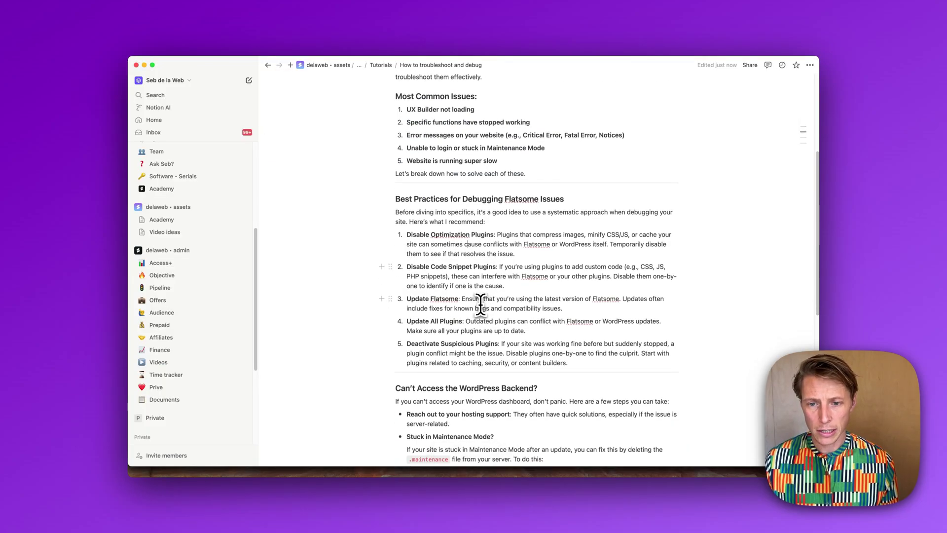
drag(420, 239, 452, 238)
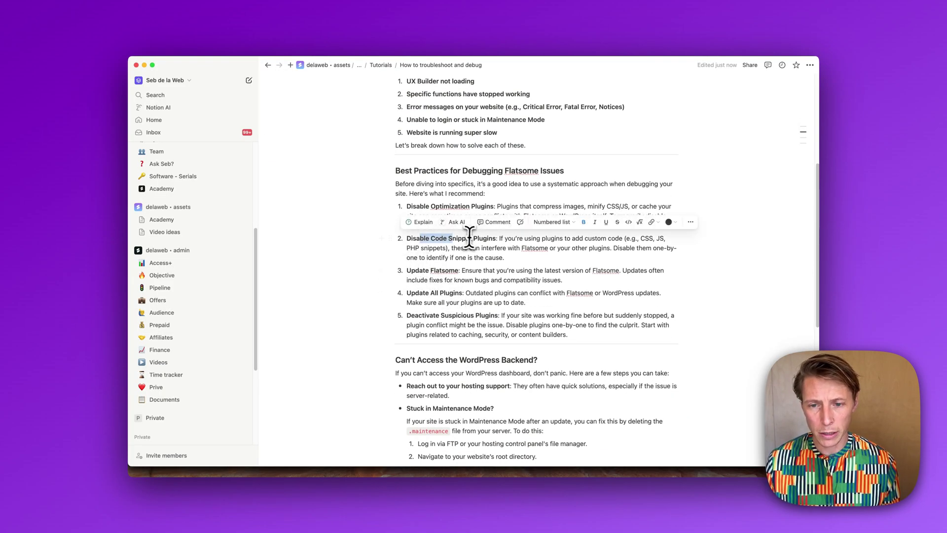
key(super+Tab)
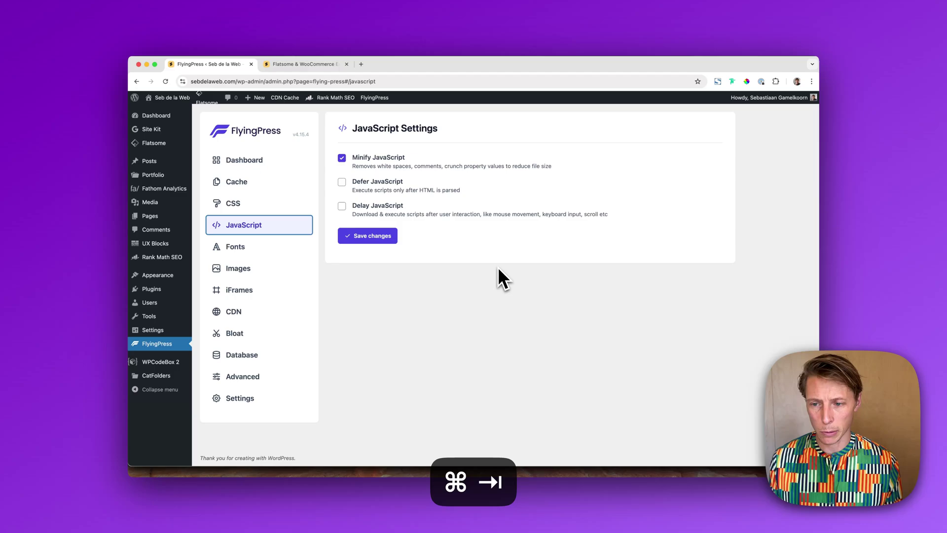
Browse WPCodeBox 2 snippets with the WordPress folder expanded, then show the Plugins list
click(177, 363)
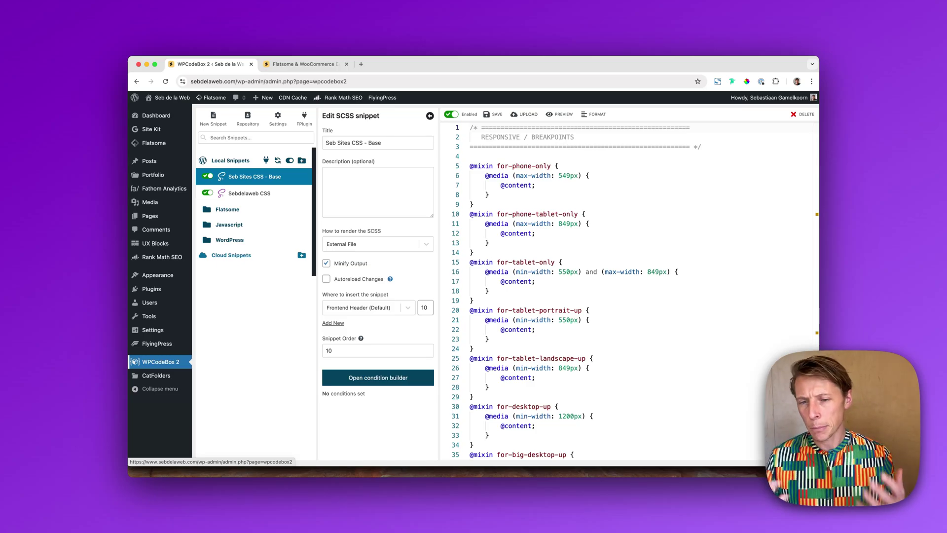
click(249, 240)
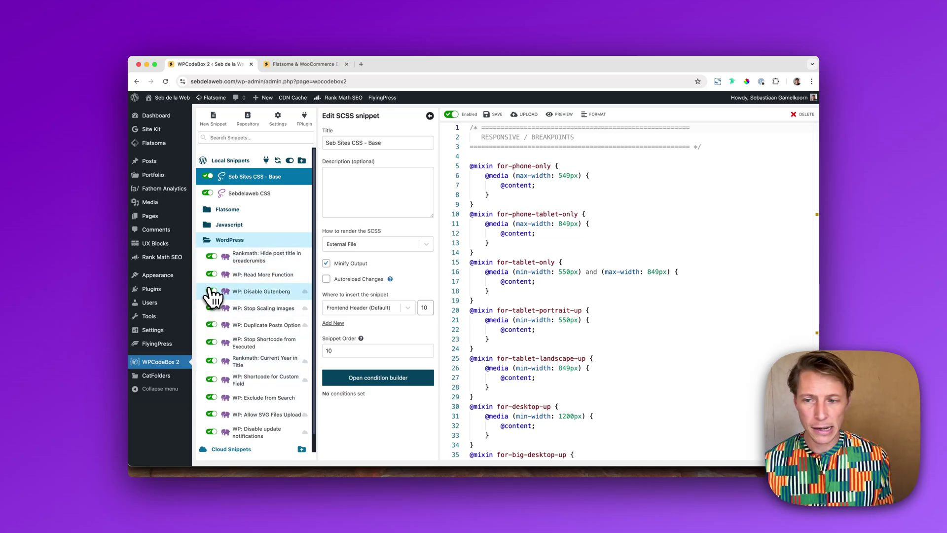
click(172, 294)
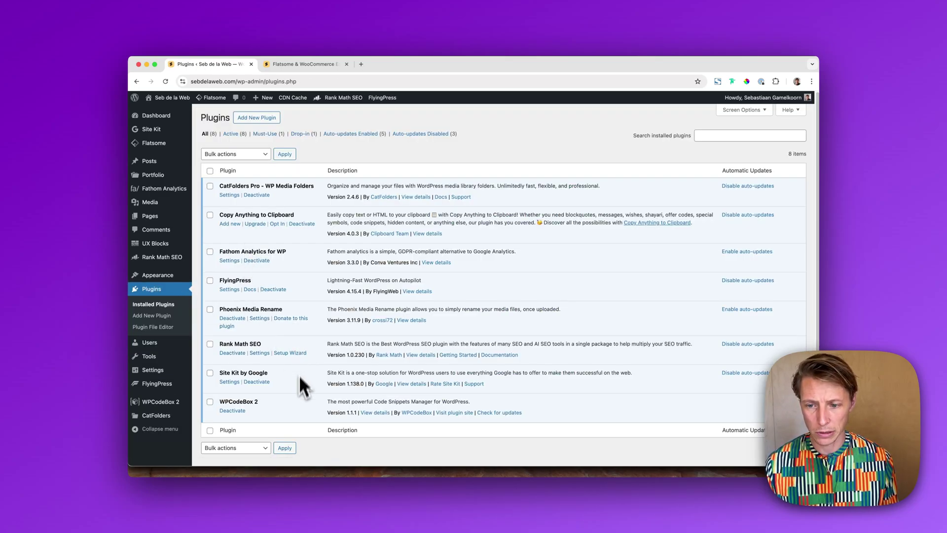
Highlight the WPCodeBox 2 plugin name, open its snippets page, then return to the Notion guide
drag(274, 403, 234, 406)
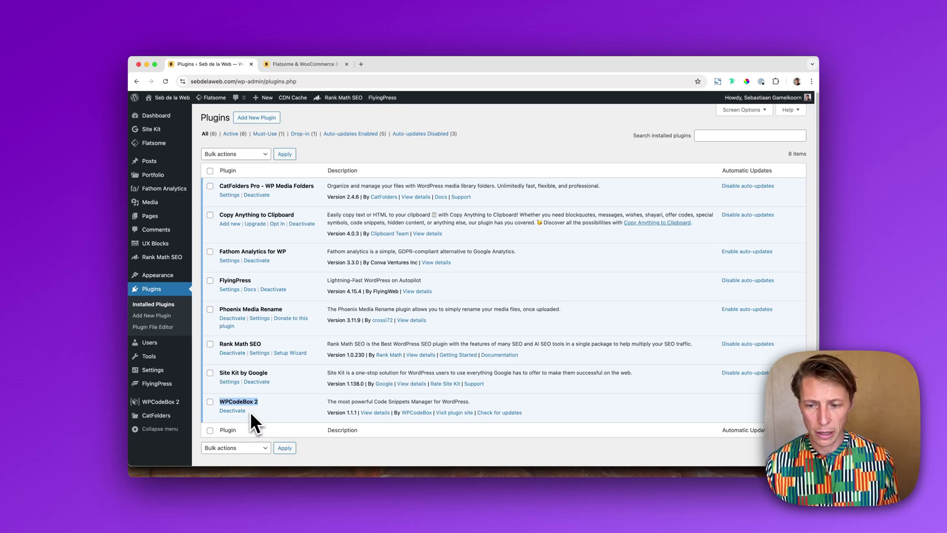
click(184, 403)
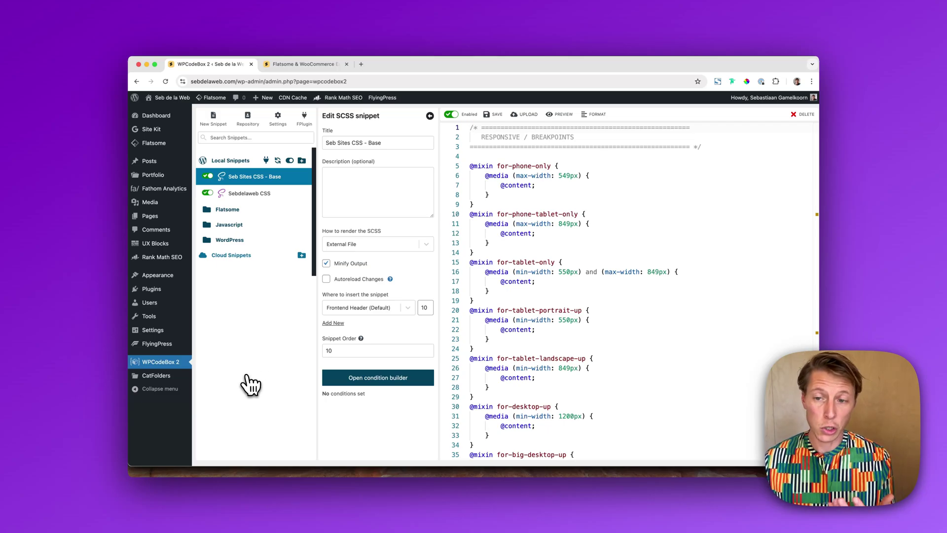
key(super+Tab)
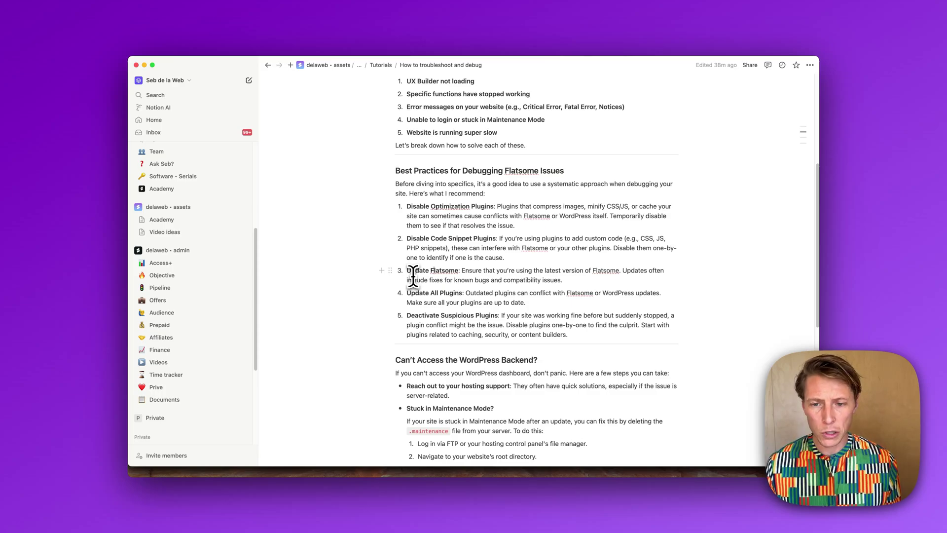
Point to step 3, Update Flatsome, then return to the 'Seb Sites CSS - Base' snippet in Chrome
click(431, 270)
key(super+Tab)
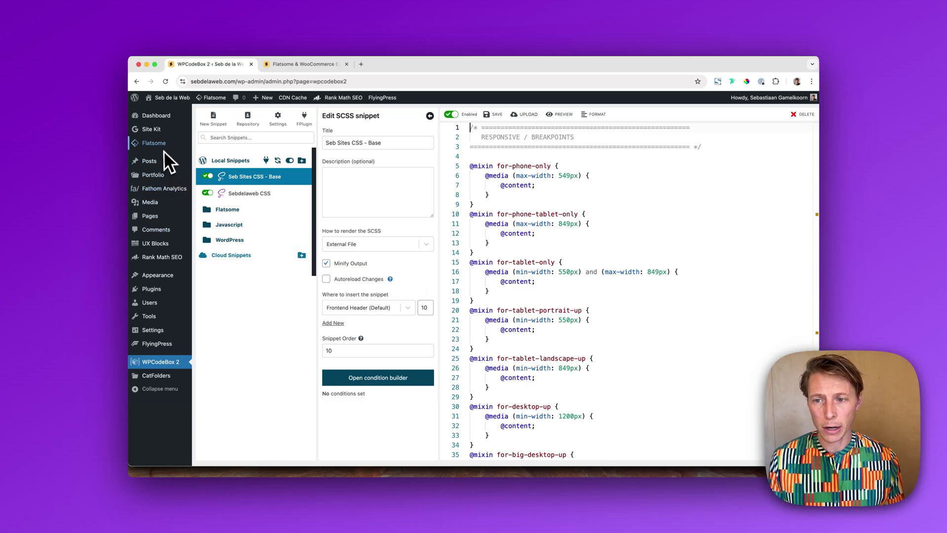
Highlight the Update All Plugins step in Notion, then check plugin auto-update status in WordPress
mouse_move(165, 144)
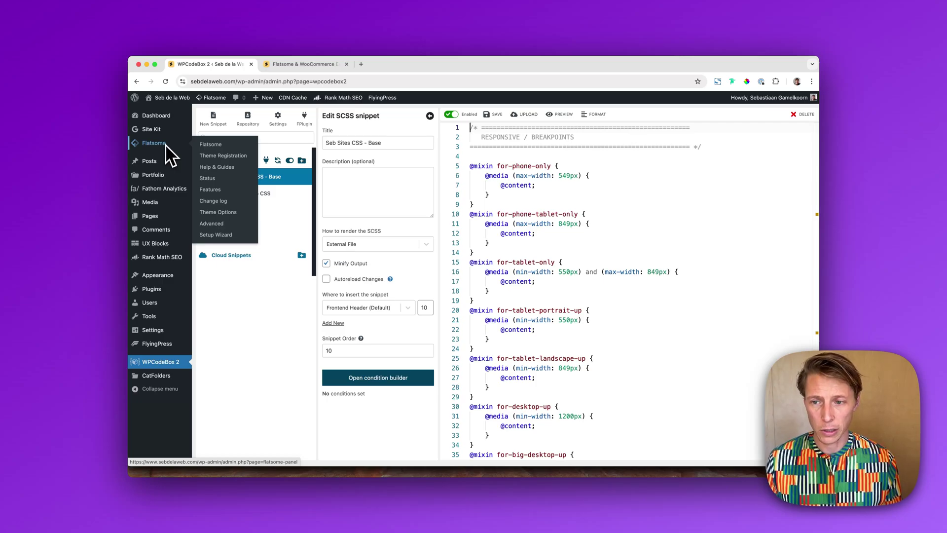
key(super+Tab)
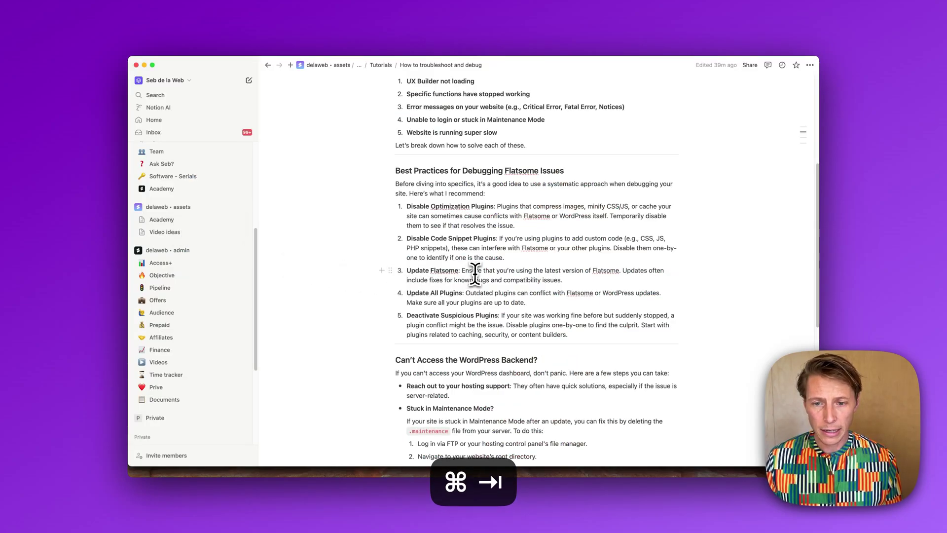
drag(415, 293, 452, 295)
key(super+Tab)
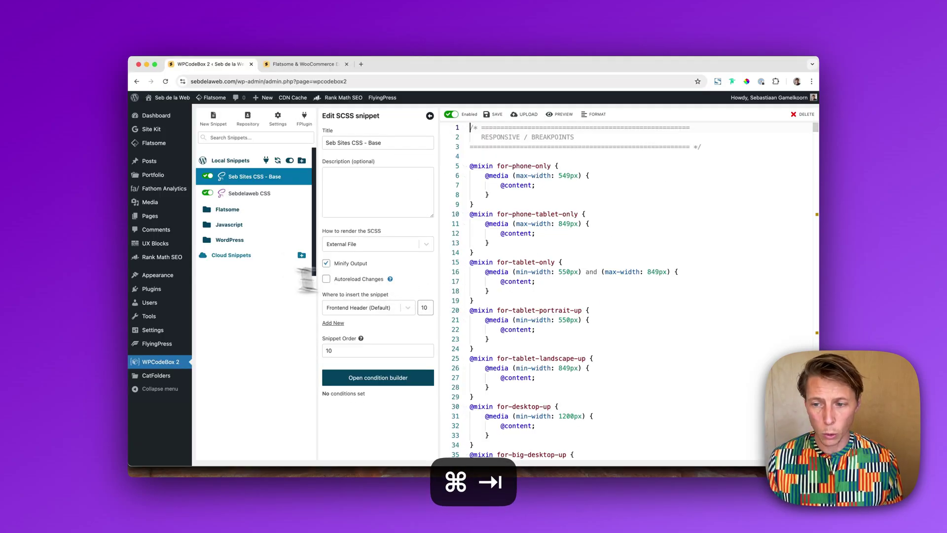
click(183, 294)
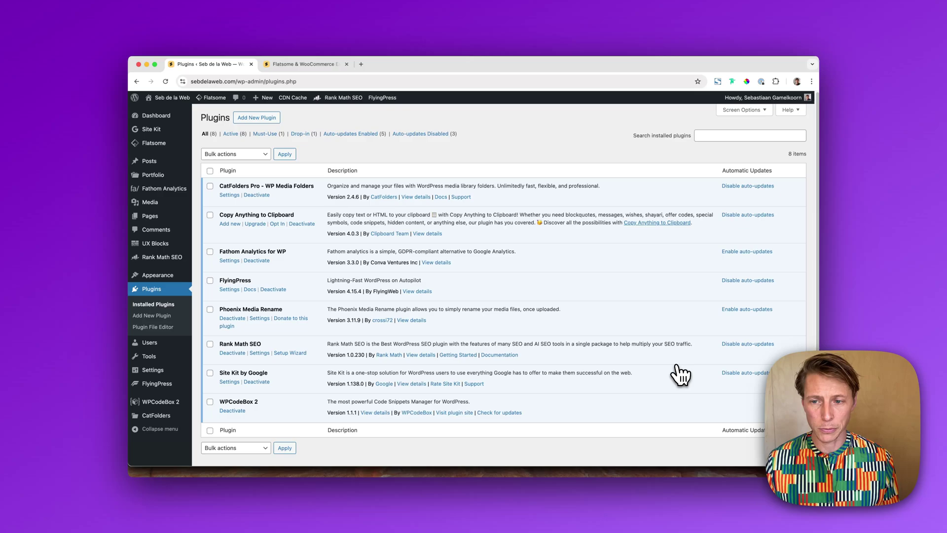
Compare the Deactivate Suspicious Plugins step with the professionals listing and the 8 active plugins
key(super+Tab)
click(548, 325)
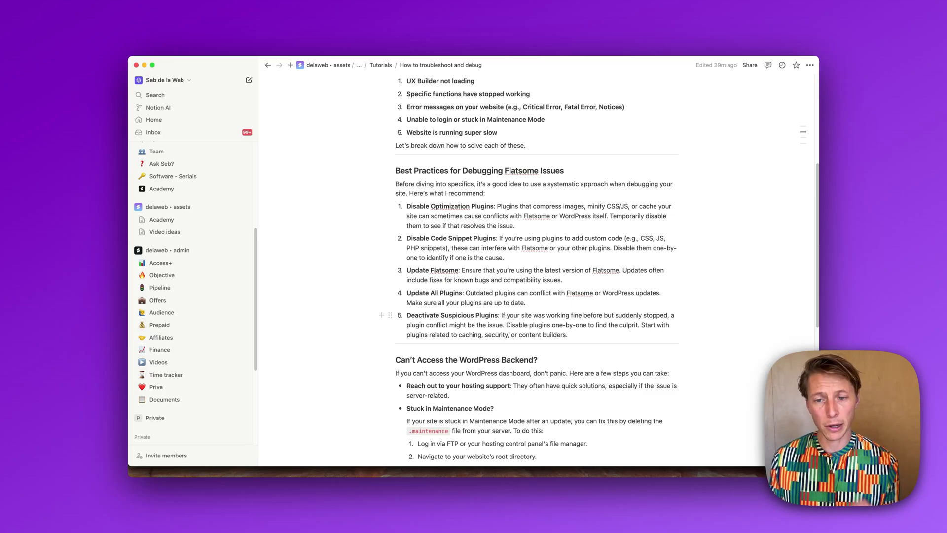
key(super+Tab)
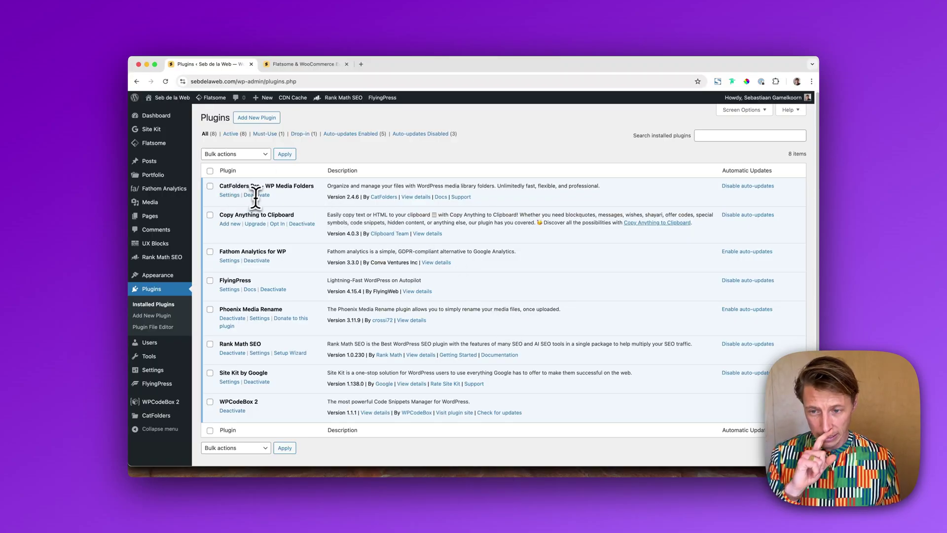
click(297, 67)
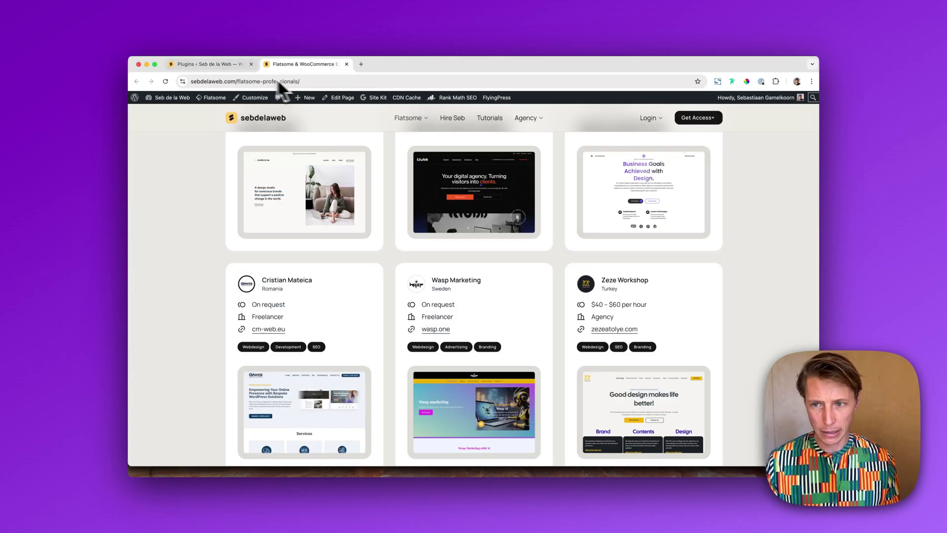
click(238, 66)
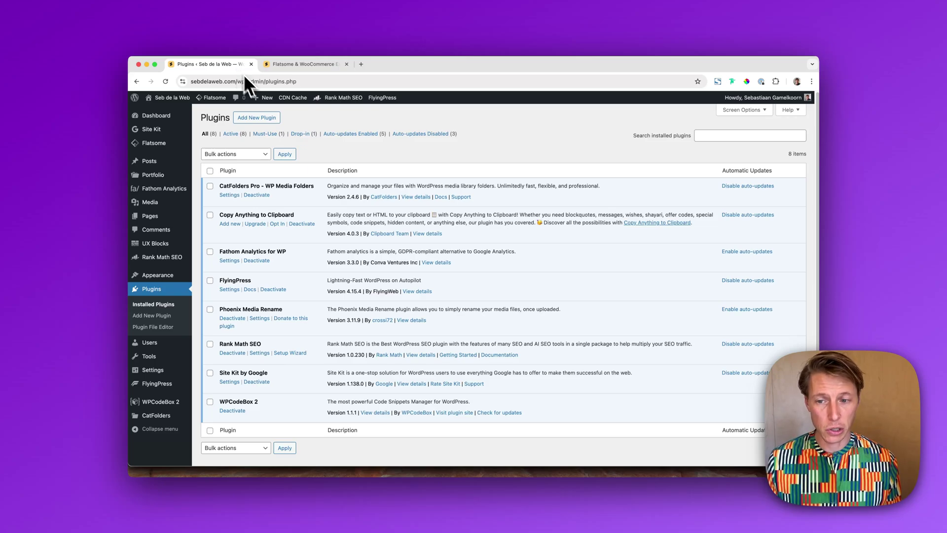
Highlight which plugins to check first, scroll to Can't Access the WordPress Backend, then return to Plugins
key(super+Tab)
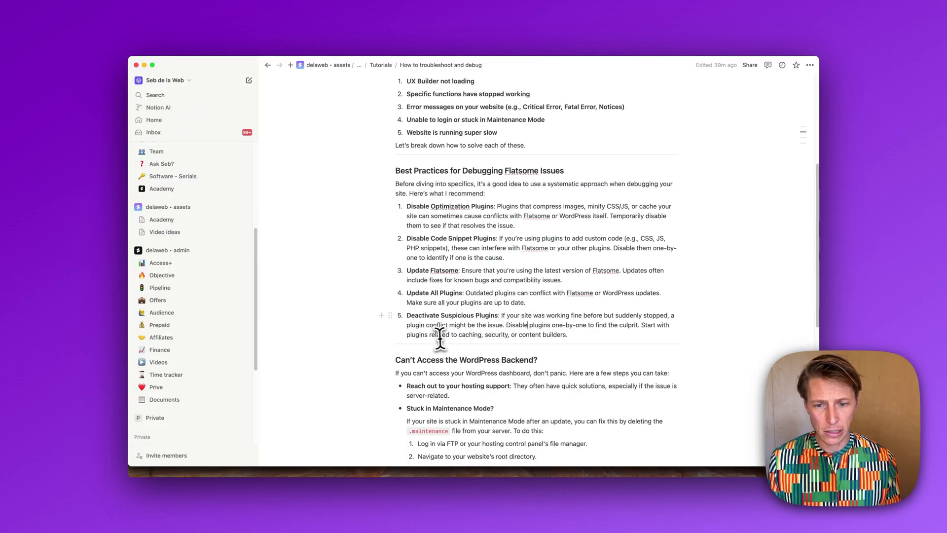
drag(458, 334, 545, 335)
key(super+Tab)
key(super+Tab)
key(super+Tab)
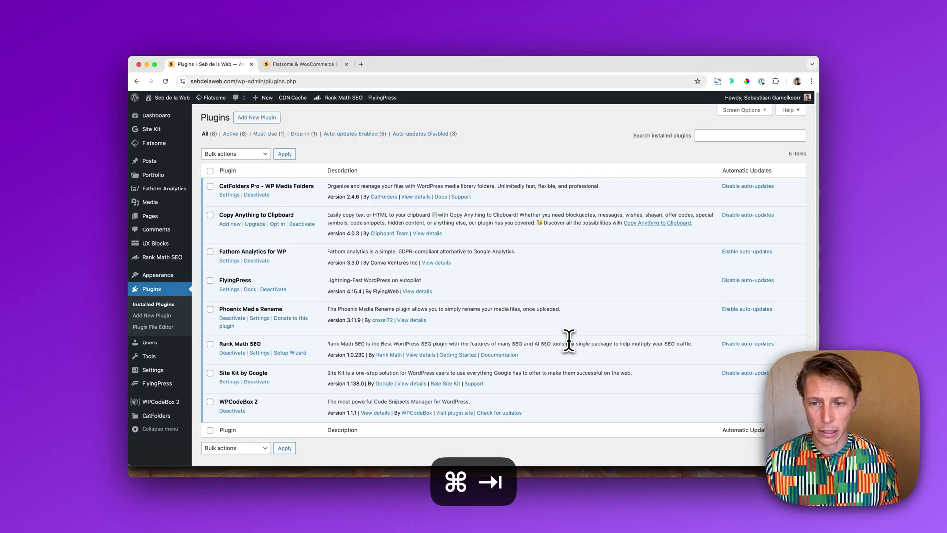
key(super+Tab)
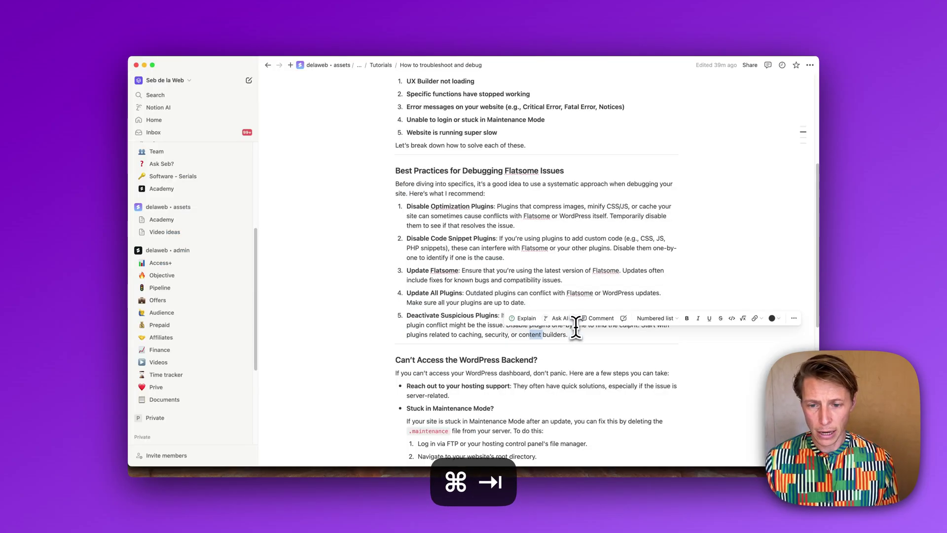
scroll(542, 276, down, 5)
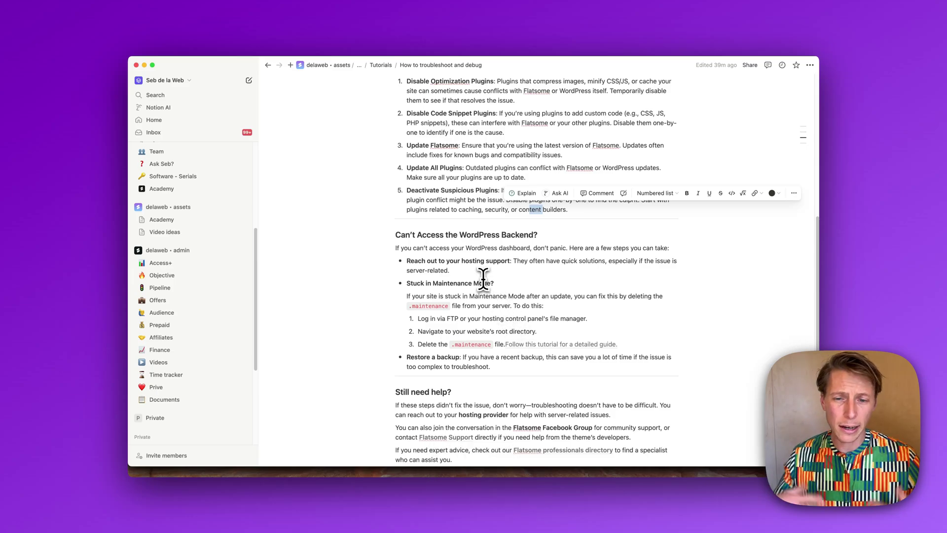
key(super+Tab)
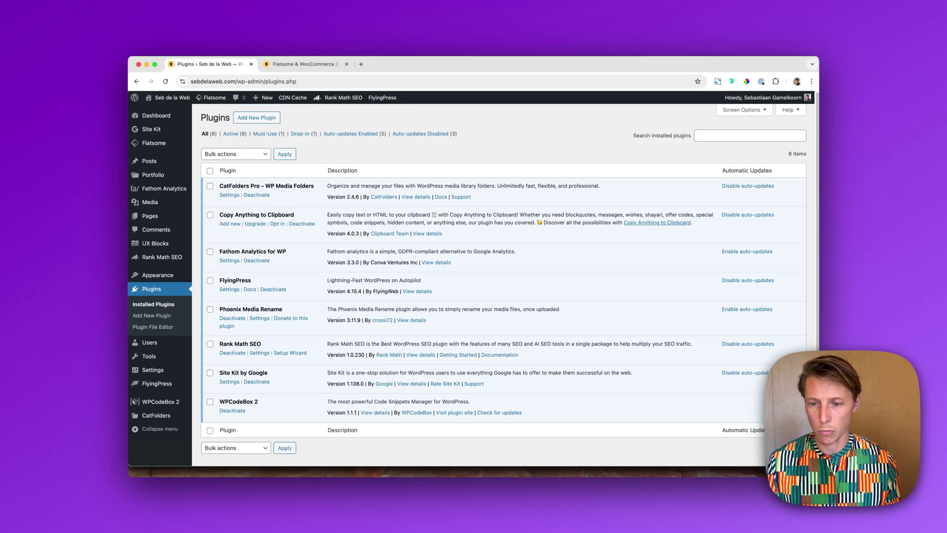
Open the Rocket.net dashboard ('rock') in a new tab and bring up its LiveChat support panel
key(super+t)
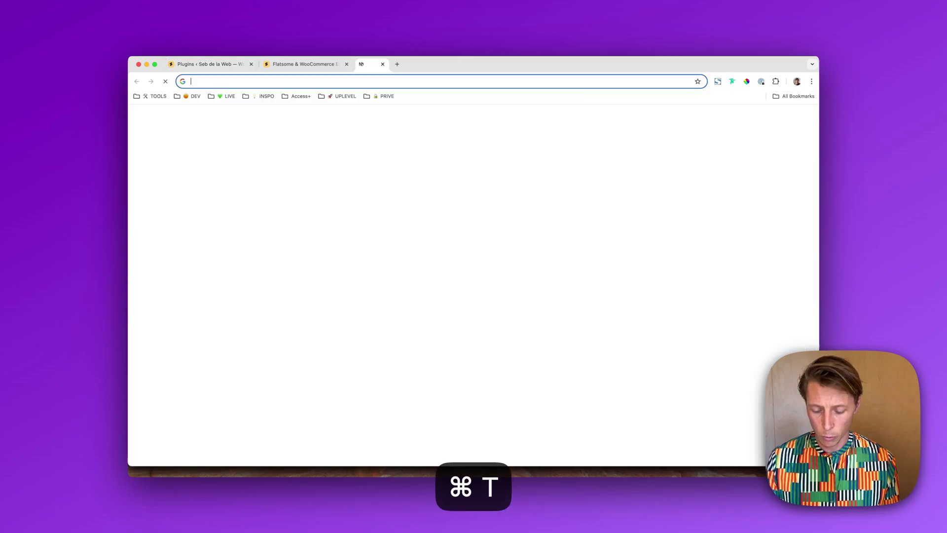
text(rock)
key(Return)
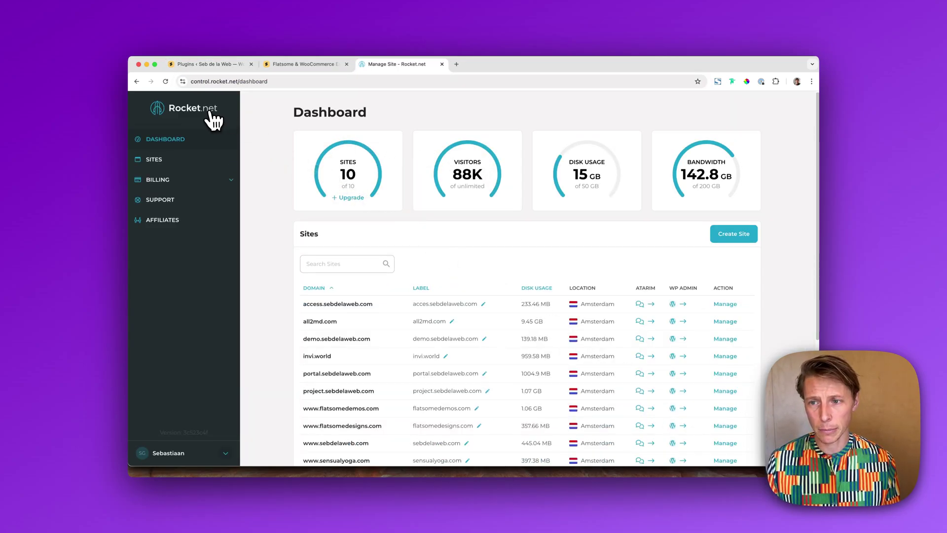
click(212, 83)
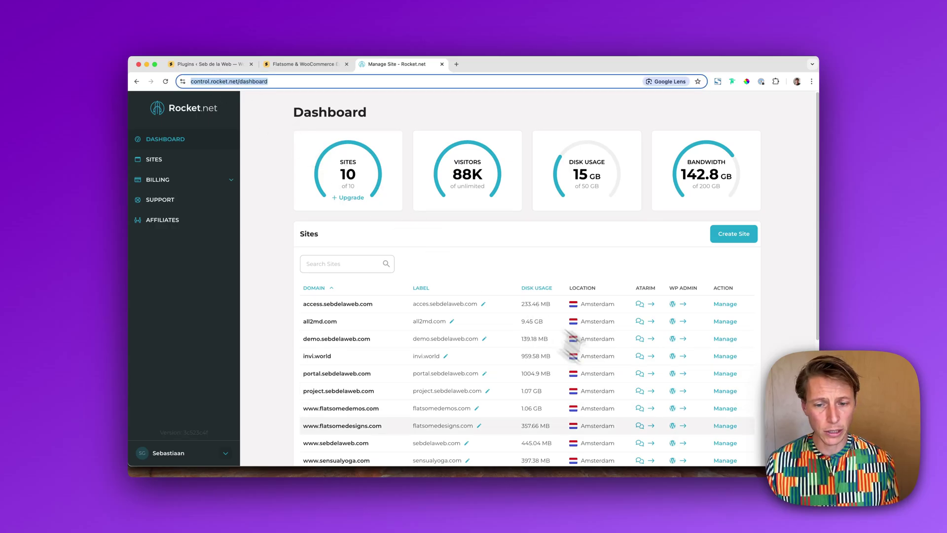
click(794, 446)
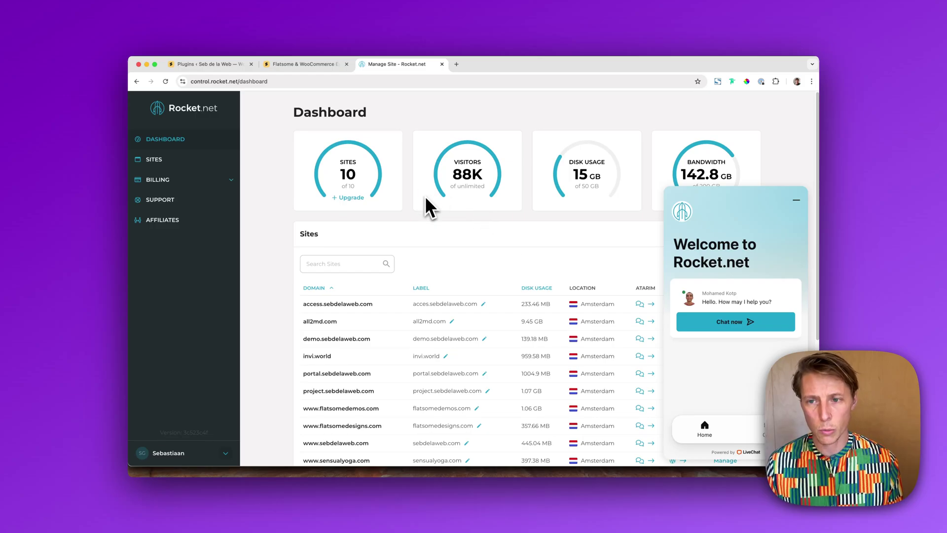
Check the Stuck in Maintenance Mode section in Notion, then save the .maintenance file in Brackets
key(super+Tab)
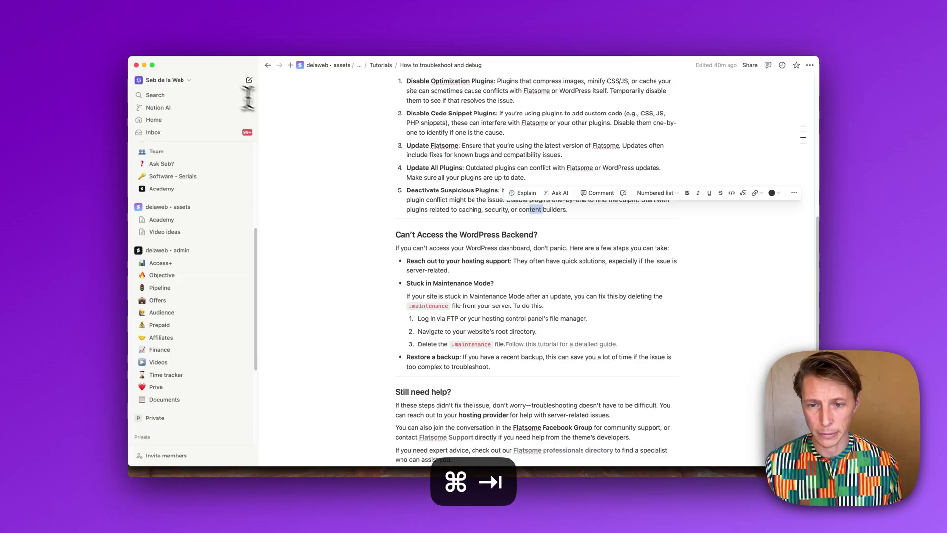
click(497, 296)
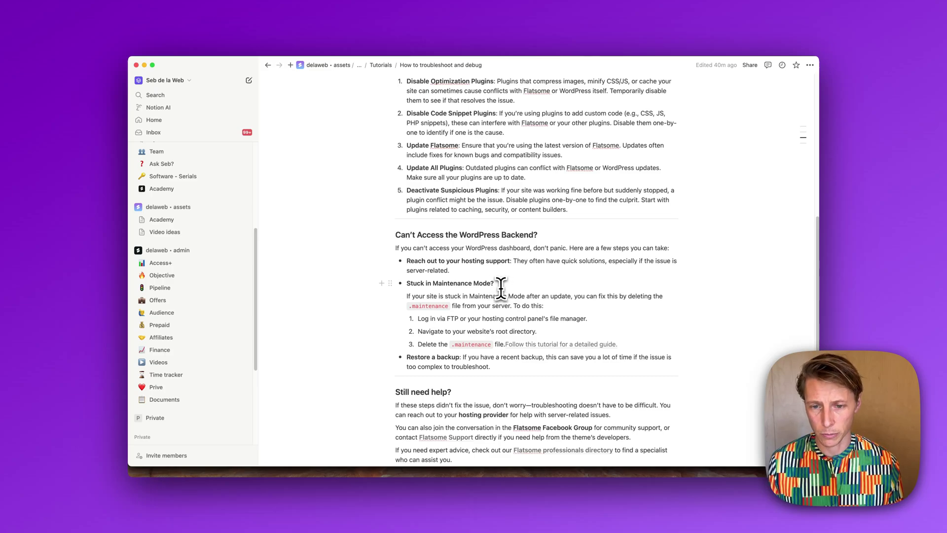
key(super+Tab)
mouse_move(353, 490)
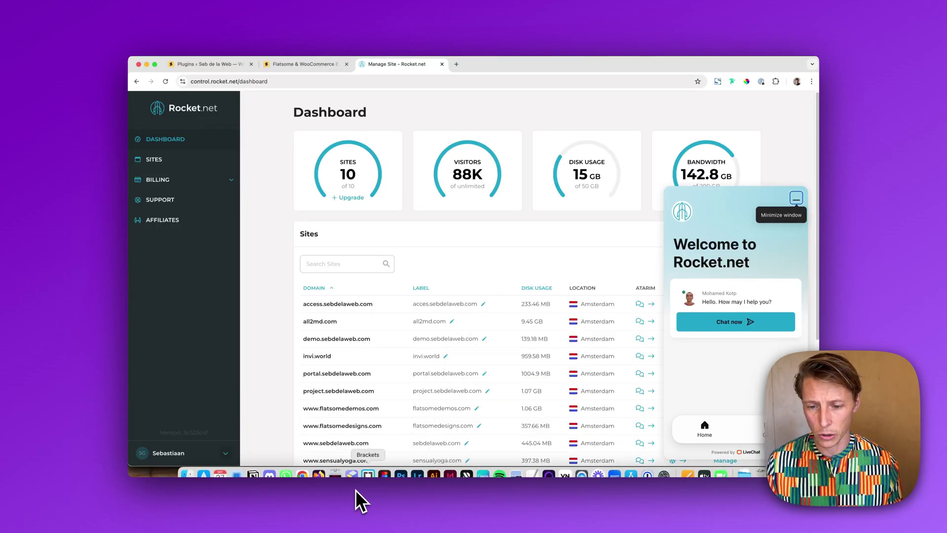
click(368, 475)
key(super+z)
key(super+z)
key(super+shift+z)
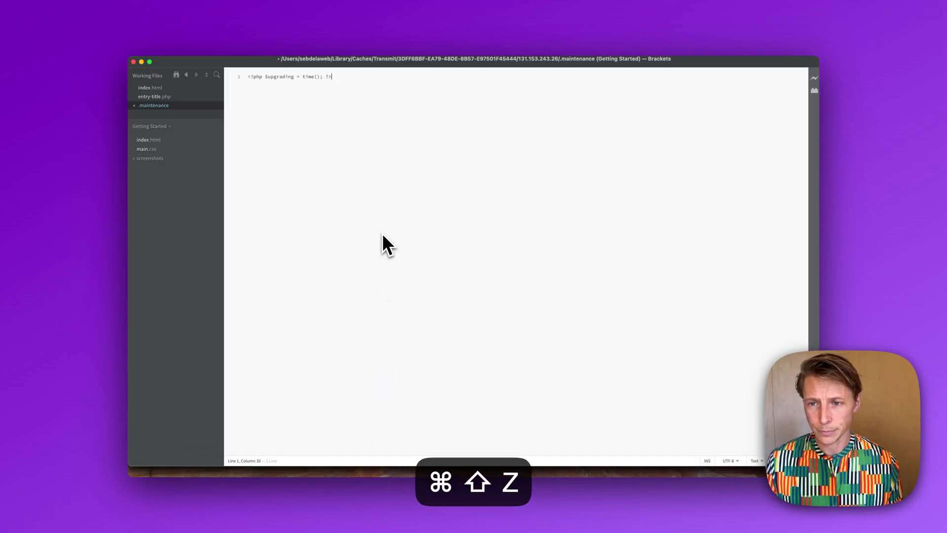
key(super+s)
Reload the Flatsome professionals page and highlight its 'Briefly unavailable for scheduled maintenance' notice
key(super+Tab)
click(296, 65)
key(super+r)
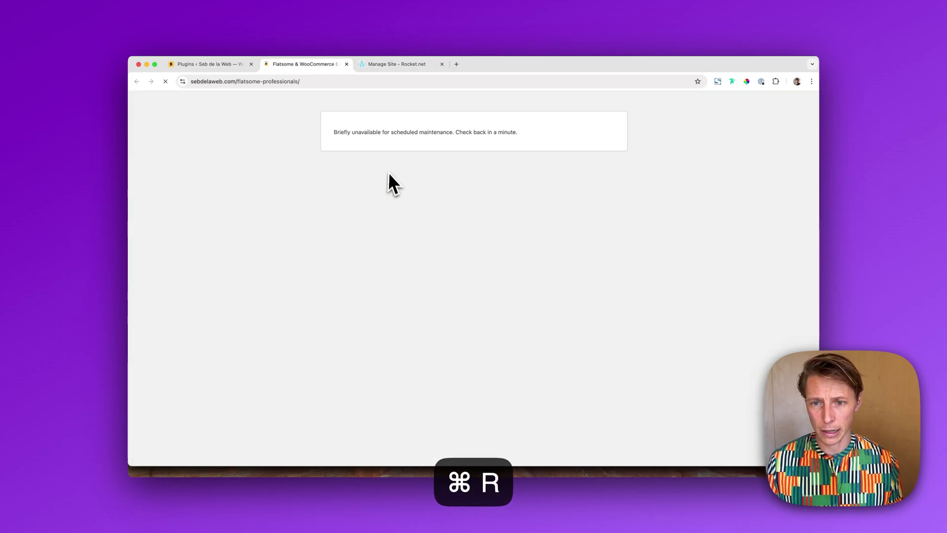
drag(518, 132, 334, 132)
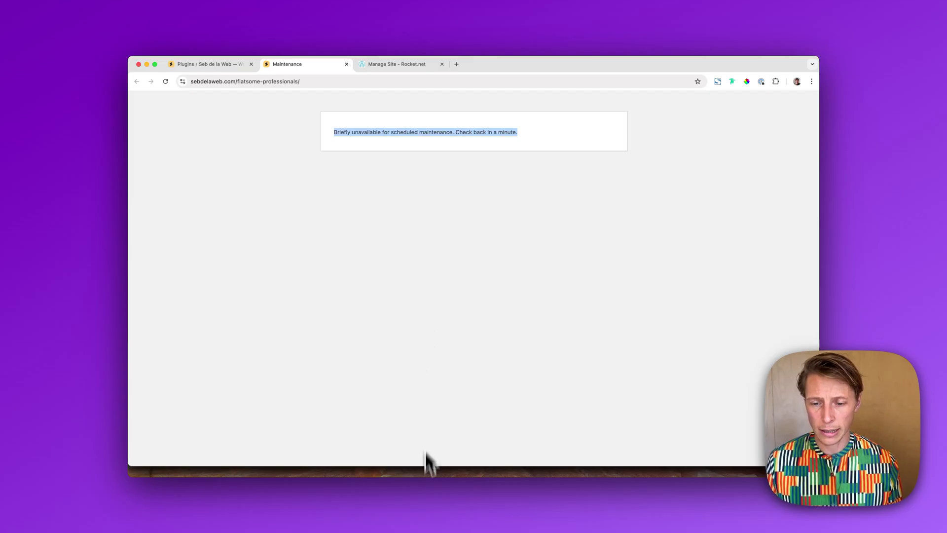
key(super+Tab)
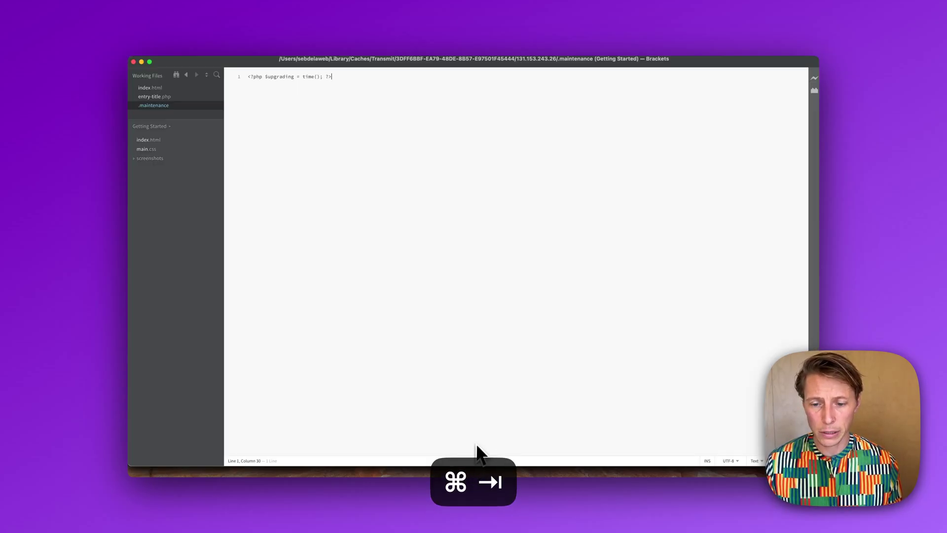
key(super+Tab)
key(super+Tab)
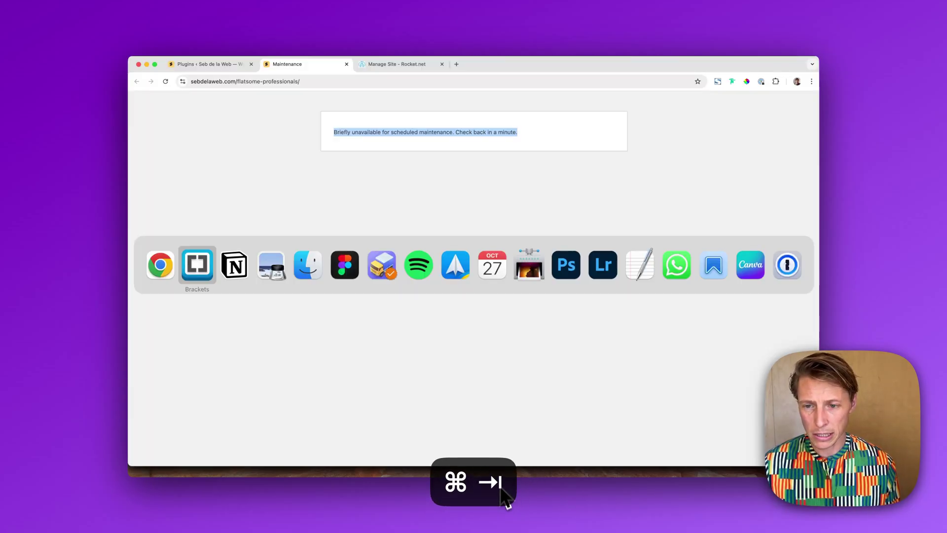
Delete .maintenance in Transmit and reload the professionals page to confirm the site is live
click(384, 274)
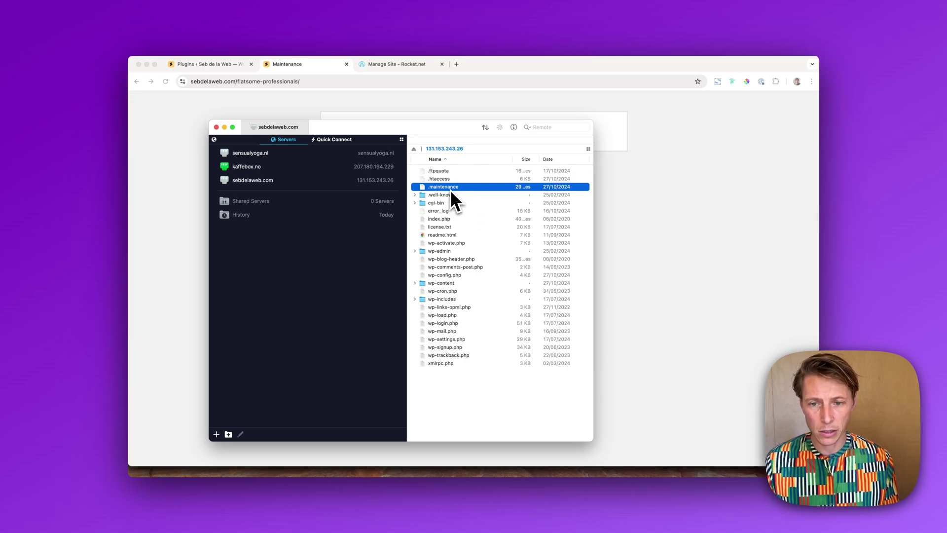
key(super+BackSpace)
key(Return)
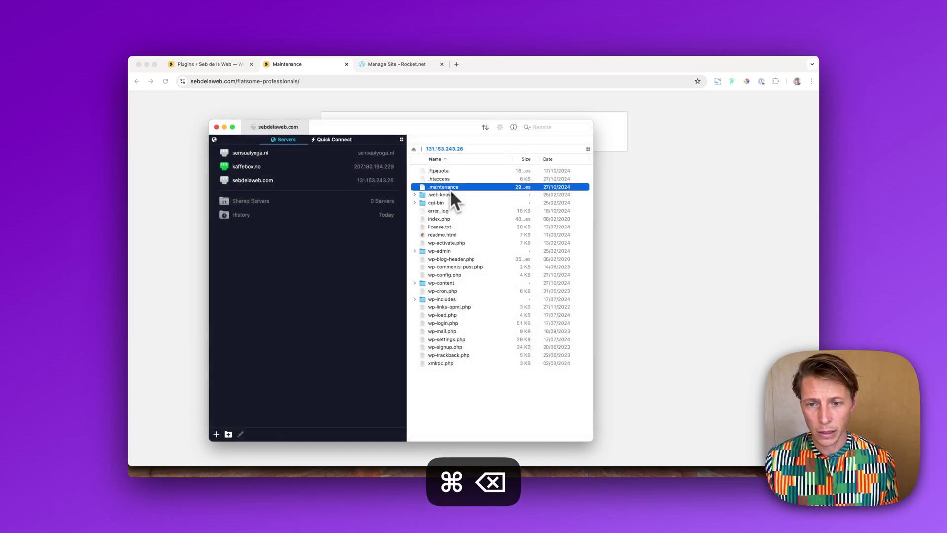
click(632, 196)
key(super+r)
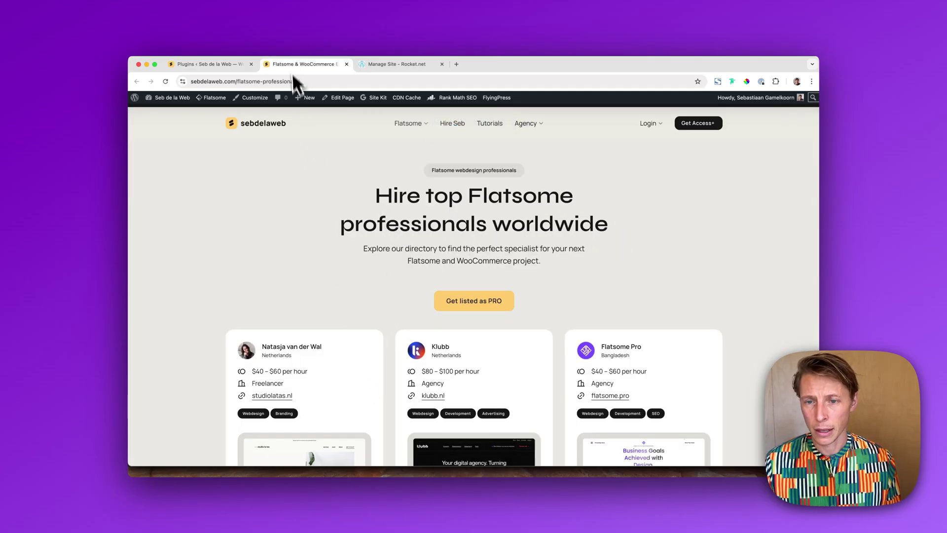
Insert a space between 'file.' and 'Follow this tutorial', then select the 'If these steps' paragraph
key(super+Tab)
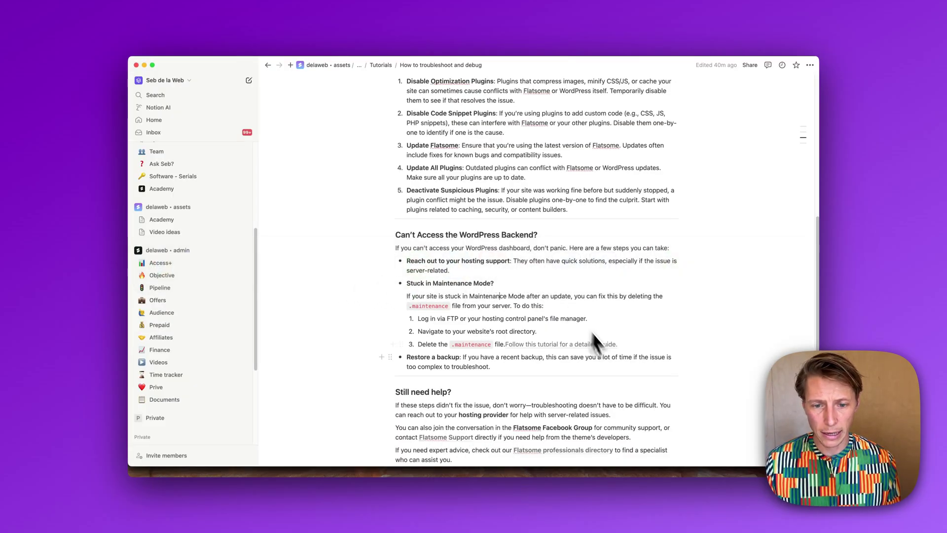
click(504, 343)
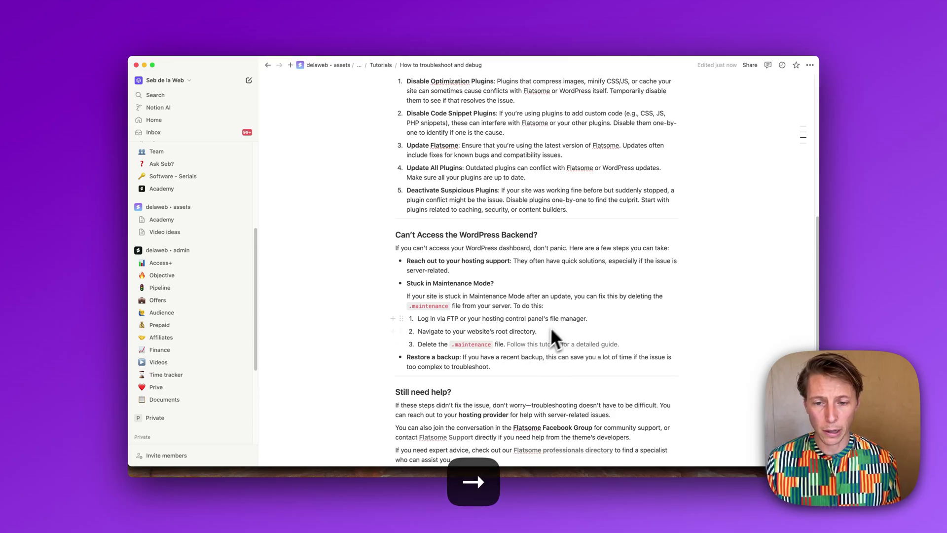
scroll(541, 367, down, 5)
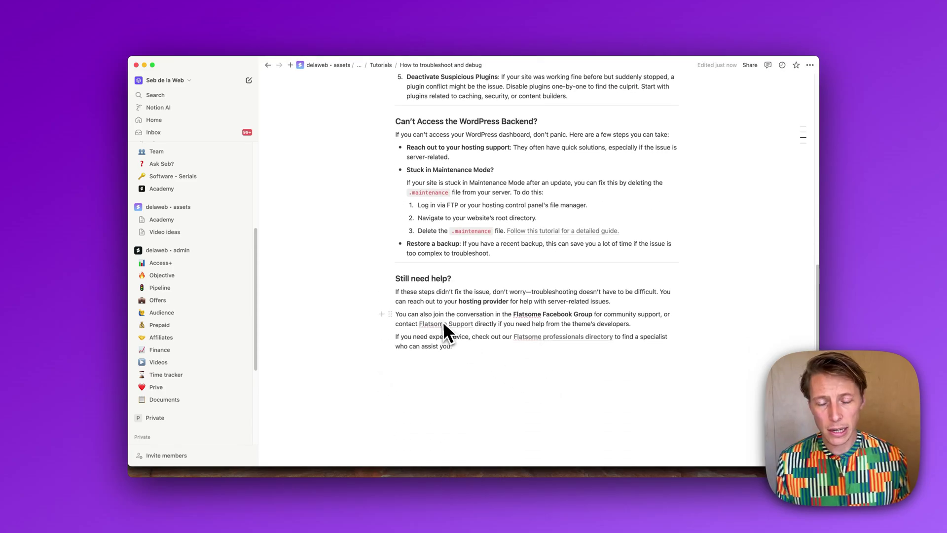
mouse_move(443, 321)
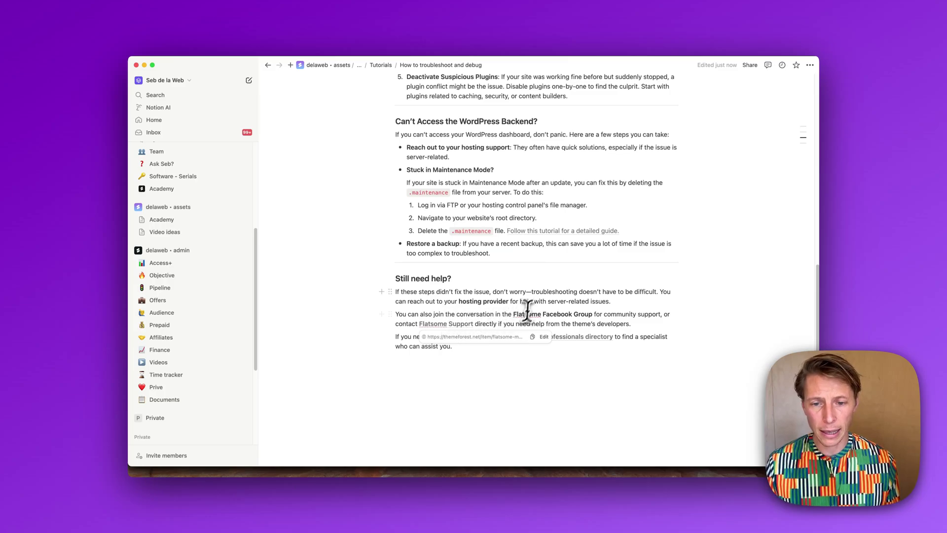
drag(526, 301, 442, 291)
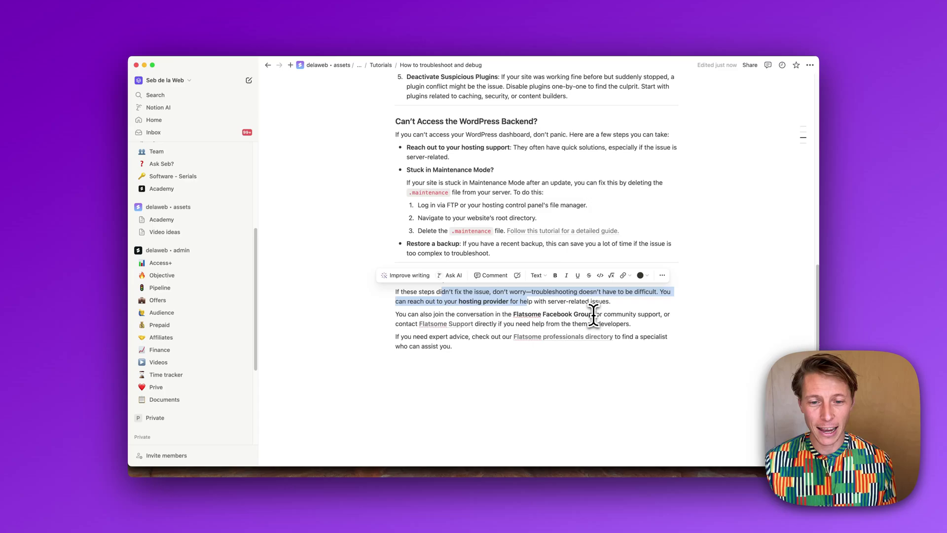
Open the Flatsome Theme Users Facebook group from the 'fac' suggestion in a new tab and scroll its feed
key(super+Tab)
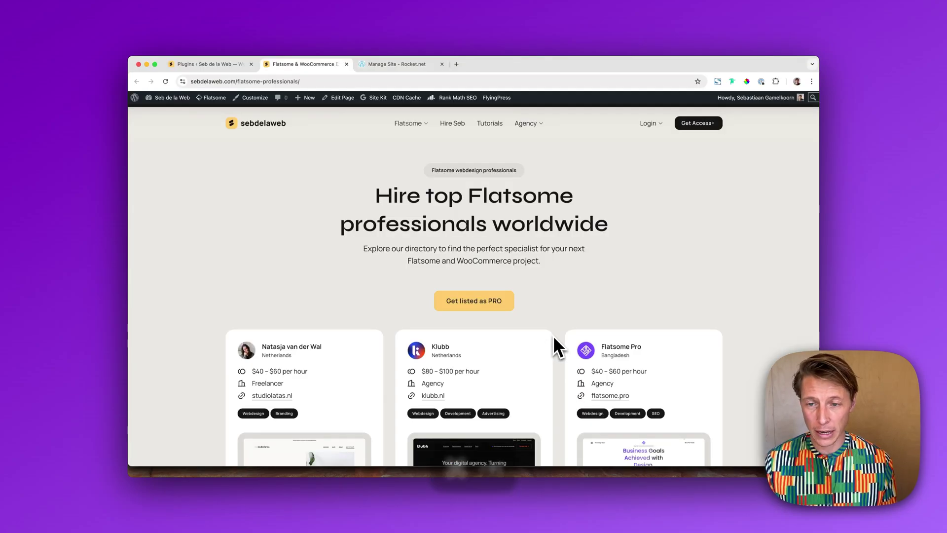
key(super+t)
text(fac)
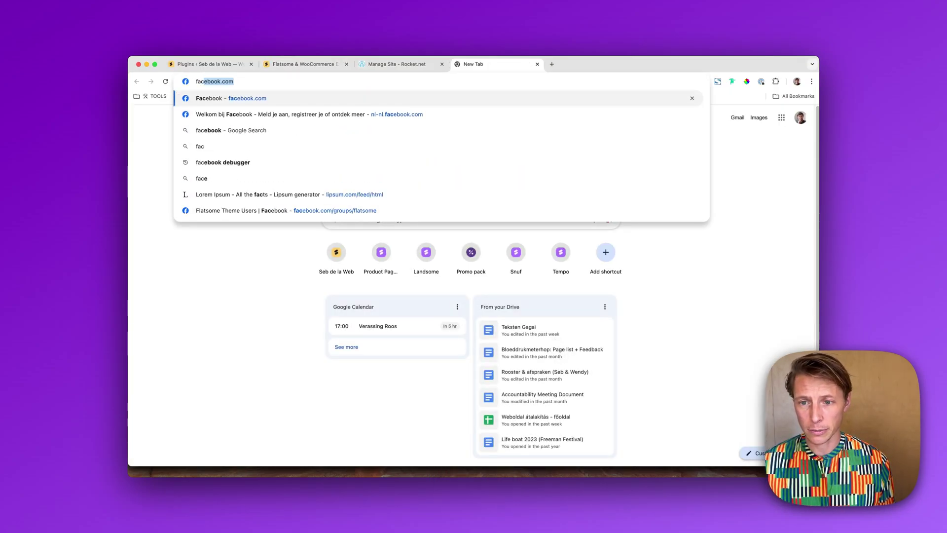
key(Down)
key(Down)
key(Down)
key(Down)
key(Down)
key(Down)
key(Down)
key(Return)
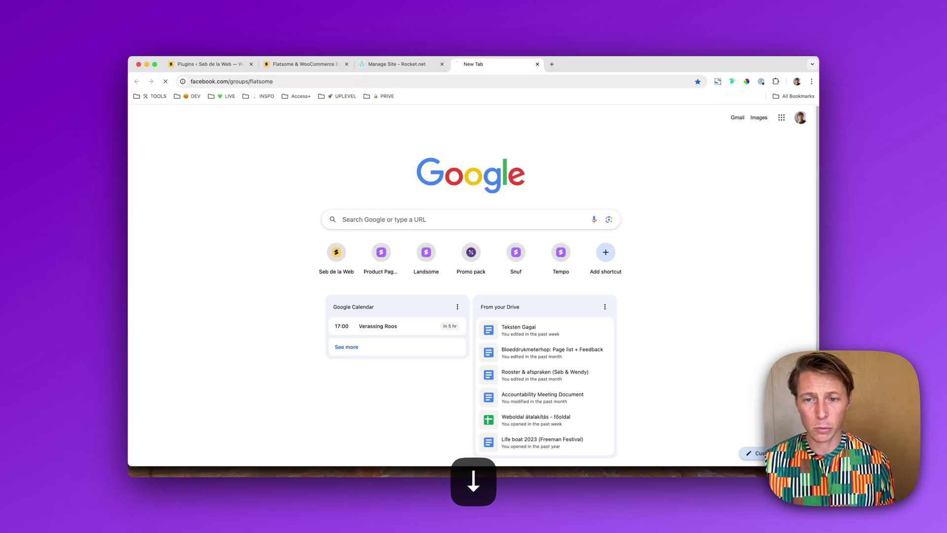
scroll(553, 345, down, 2)
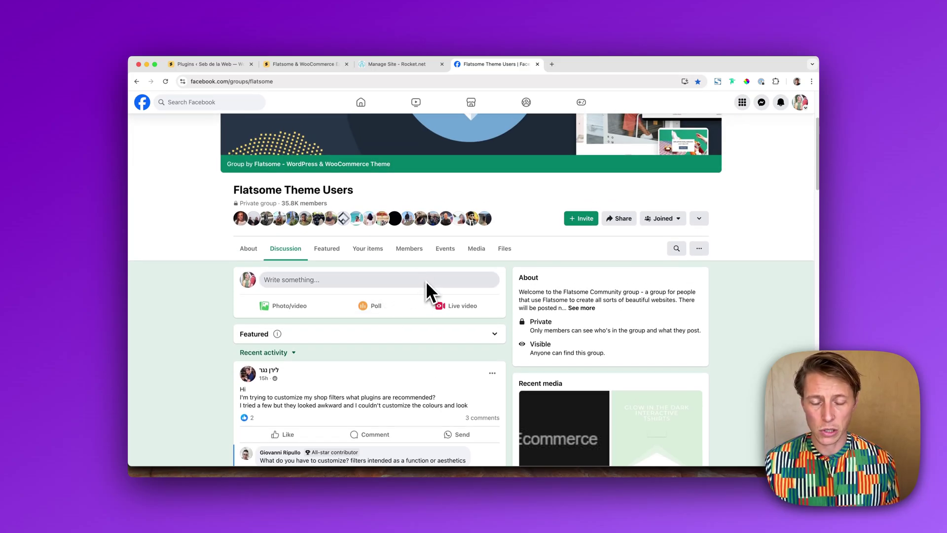
Follow the guide's Flatsome Support link to ThemeForest, scroll it, then return to the professionals directory tab
key(super+Tab)
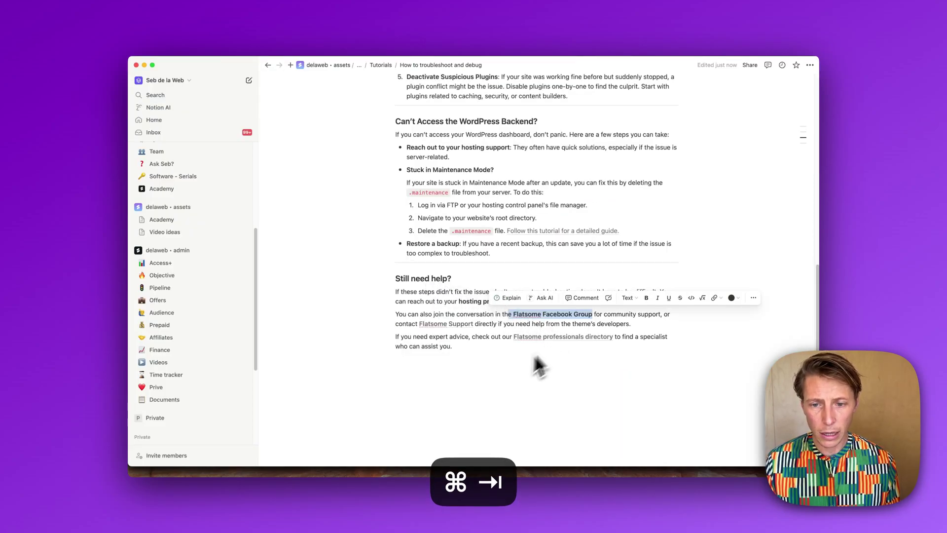
click(445, 323)
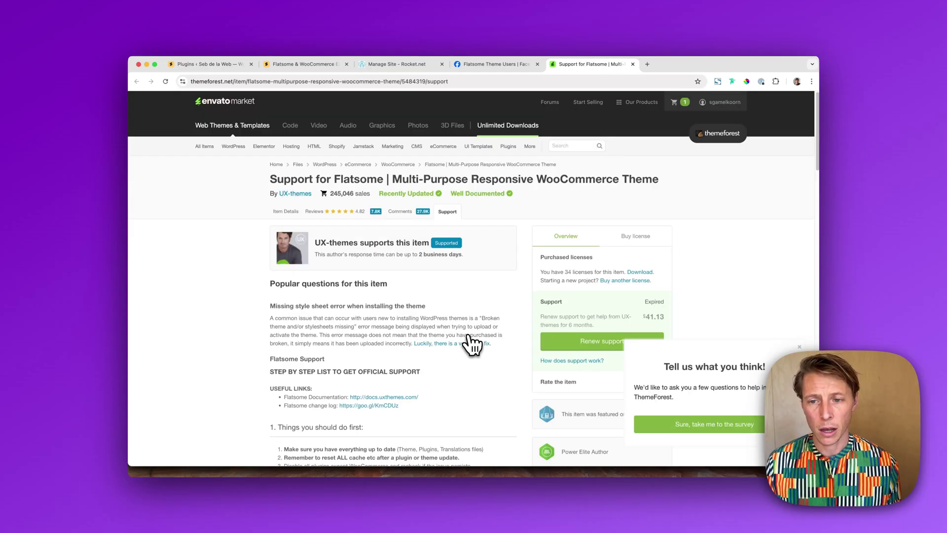
scroll(451, 345, down, 3)
scroll(455, 355, down, 2)
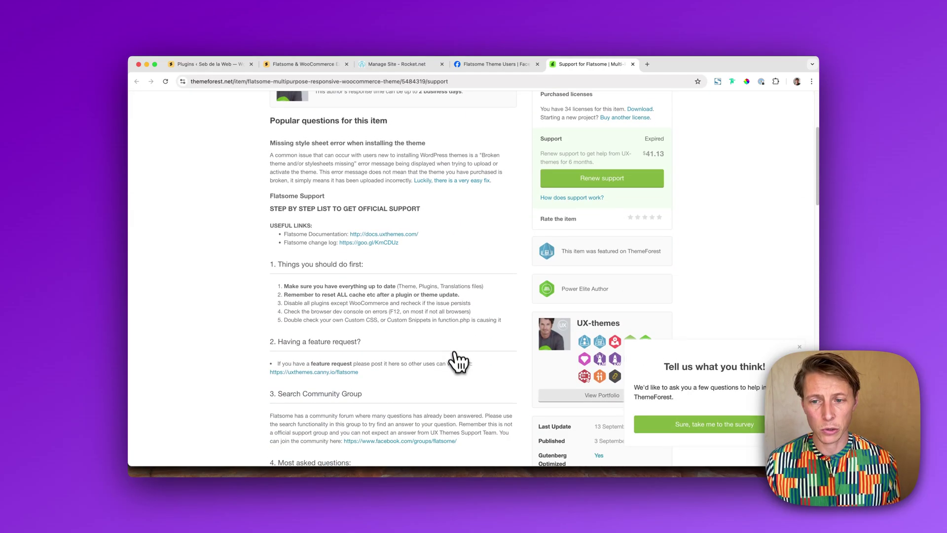
key(super+Tab)
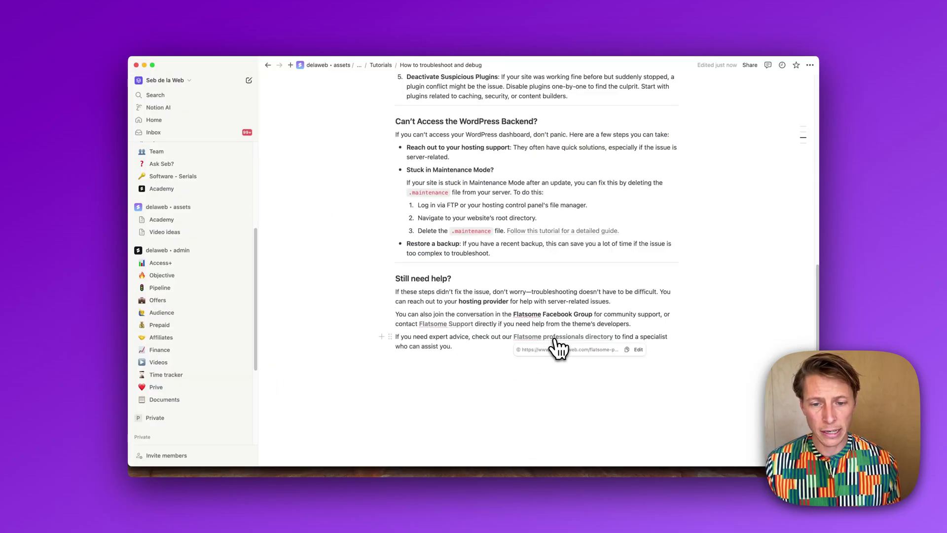
key(super+Tab)
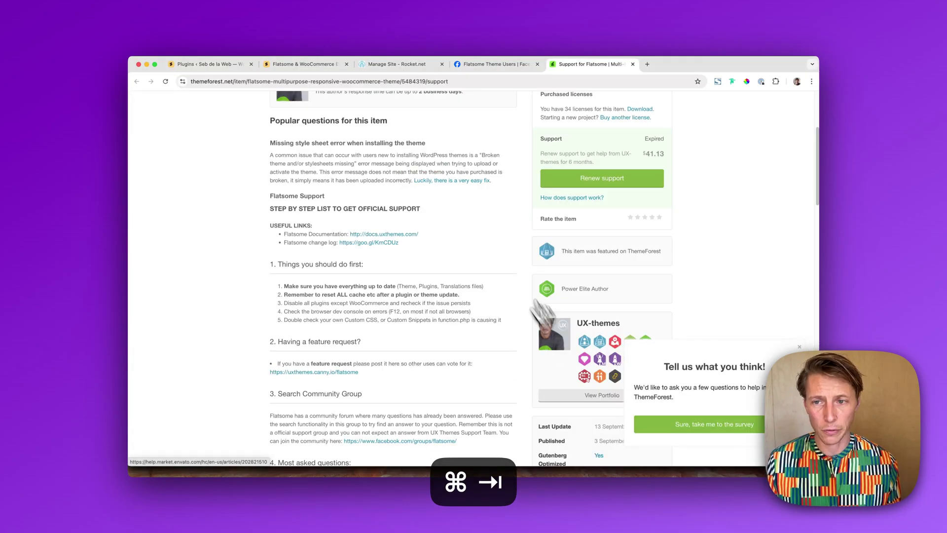
click(333, 64)
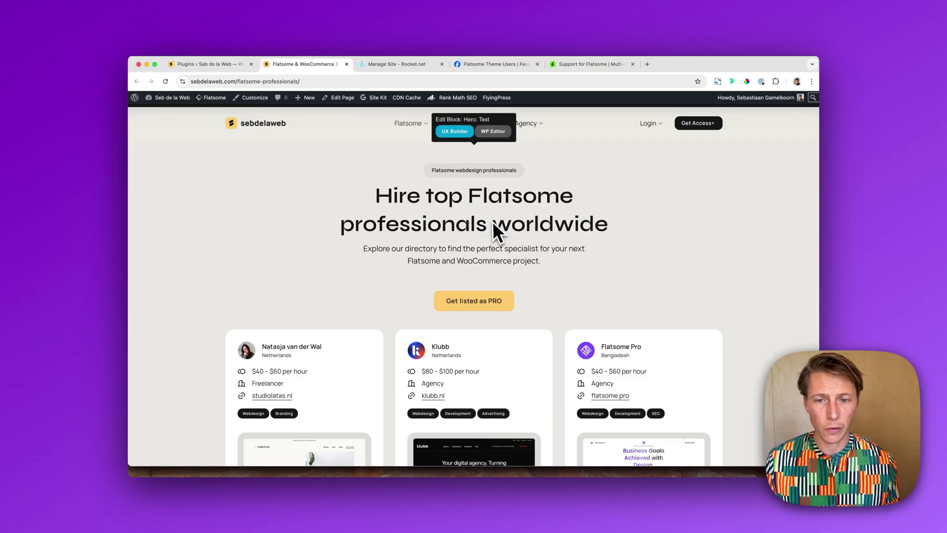
scroll(561, 274, down, 10)
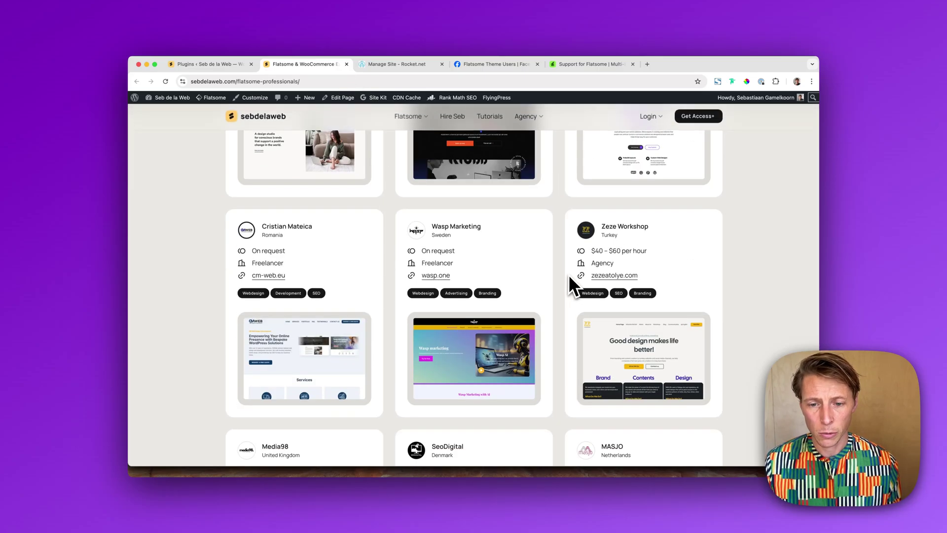
scroll(571, 281, down, 6)
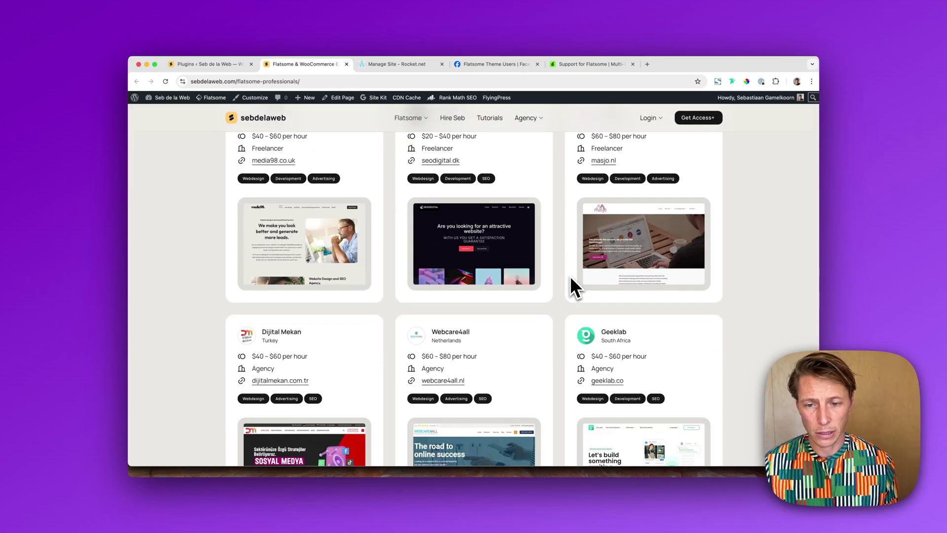
scroll(572, 286, down, 2)
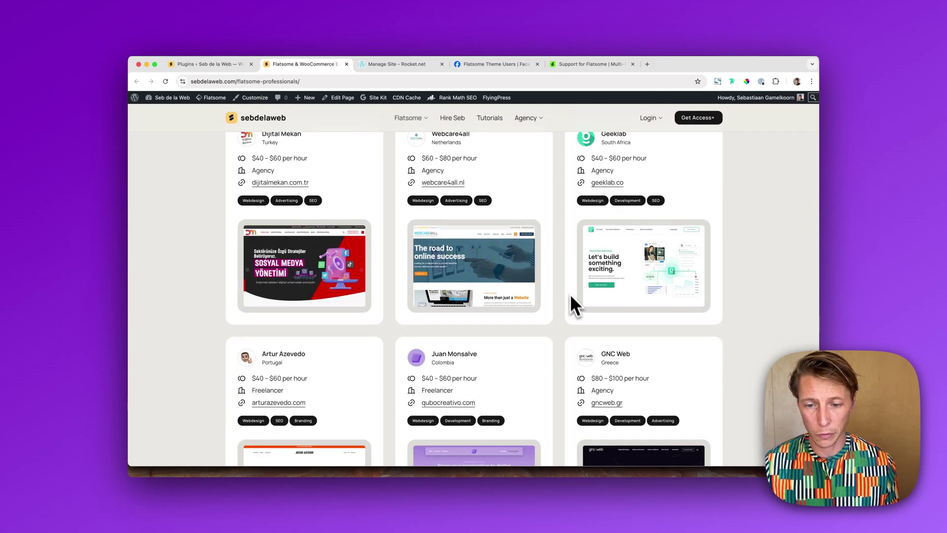
scroll(571, 295, down, 5)
scroll(573, 311, up, 3)
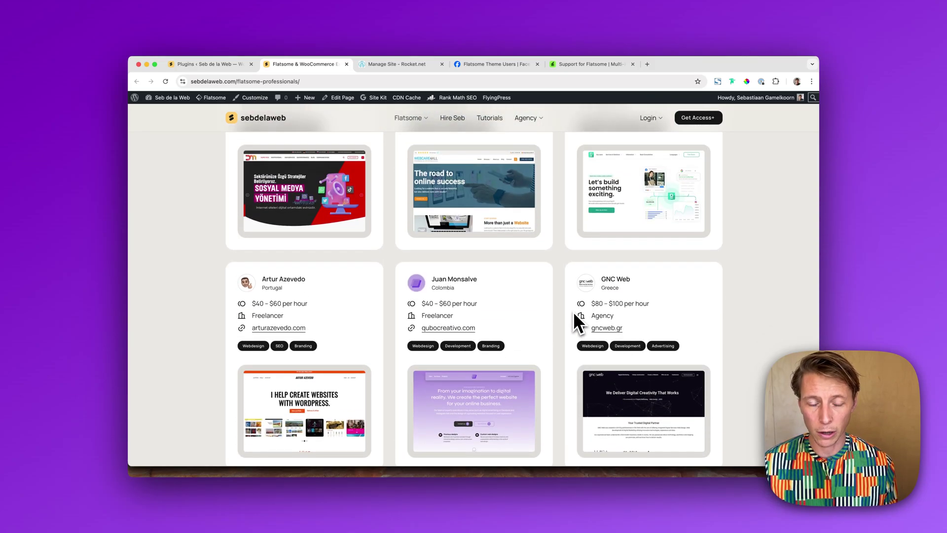
scroll(572, 311, up, 15)
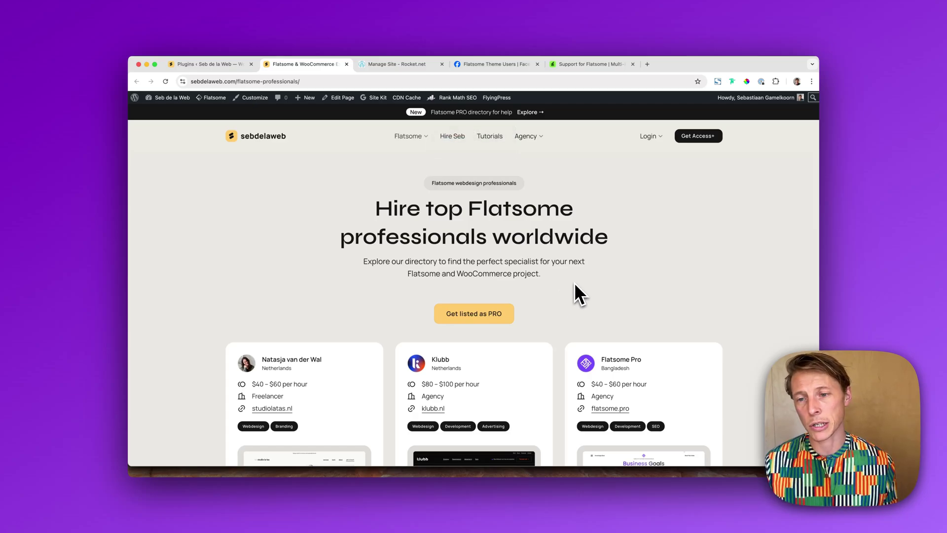
Use the sebdelaweb header logo to open the 'Build a profitable business with Flatsome' homepage
click(282, 137)
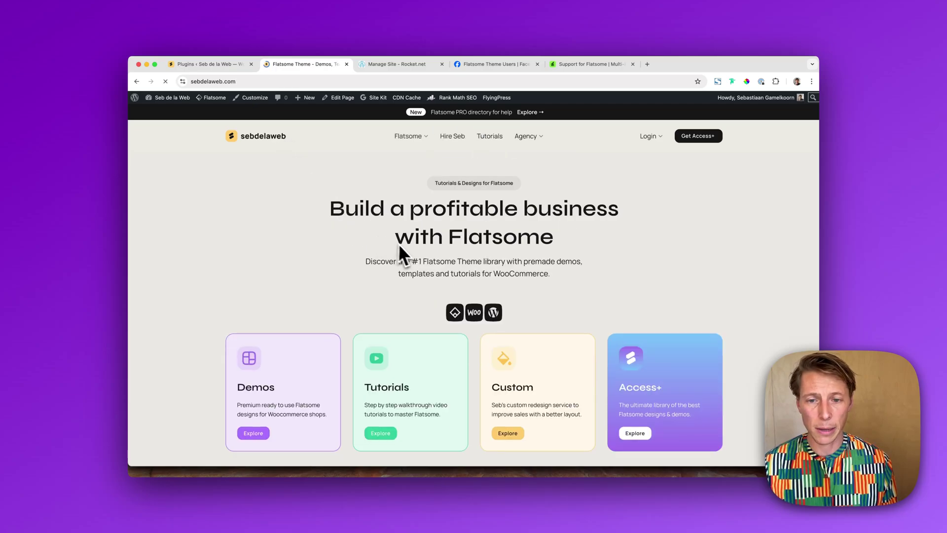